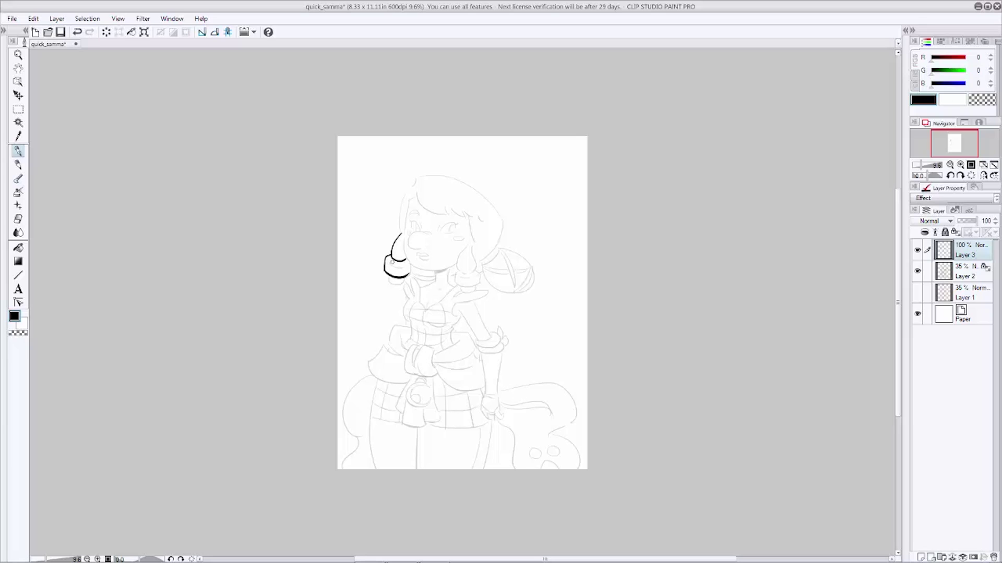
Ink the band on the left hair lock and the left side of the face over the sketch.
{"action": "left_click_drag", "start_coordinate": [387, 262], "coordinate": [405, 264]}
{"action": "key", "text": "ctrl+z"}
{"action": "mouse_move", "coordinate": [416, 195]}
{"action": "left_mouse_down"}
{"action": "mouse_move", "coordinate": [402, 240]}
{"action": "mouse_move", "coordinate": [405, 221]}
{"action": "mouse_move", "coordinate": [412, 264]}
{"action": "left_mouse_up"}
{"action": "key", "text": "ctrl+z"}
{"action": "key", "text": "ctrl+z"}
{"action": "key", "text": "ctrl+z"}
Ink the character's jaw and chin line along the sketch between the two hair locks.
{"action": "left_click_drag", "start_coordinate": [407, 262], "coordinate": [447, 270]}
{"action": "key", "text": "ctrl+z"}
{"action": "left_click_drag", "start_coordinate": [455, 262], "coordinate": [422, 268]}
{"action": "key", "text": "ctrl+z"}
{"action": "left_click_drag", "start_coordinate": [520, 199], "coordinate": [571, 206]}
{"action": "key", "text": "ctrl+z"}
{"action": "key", "text": "ctrl+z"}
Ink the hair lock and its band beside the right side of the character's face.
{"action": "mouse_move", "coordinate": [435, 271]}
{"action": "left_mouse_down"}
{"action": "mouse_move", "coordinate": [461, 259]}
{"action": "mouse_move", "coordinate": [458, 272]}
{"action": "mouse_move", "coordinate": [468, 273]}
{"action": "mouse_move", "coordinate": [456, 283]}
{"action": "mouse_move", "coordinate": [478, 283]}
{"action": "mouse_move", "coordinate": [476, 273]}
{"action": "mouse_move", "coordinate": [476, 285]}
{"action": "left_mouse_up"}
{"action": "key", "text": "ctrl+z"}
{"action": "key", "text": "ctrl+z"}
{"action": "key", "text": "ctrl+z"}
{"action": "key", "text": "ctrl+z"}
{"action": "key", "text": "ctrl+z"}
{"action": "key", "text": "ctrl+z"}
Ink the small hair ends below the bands and the neck lines under the chin.
{"action": "left_click_drag", "start_coordinate": [387, 275], "coordinate": [435, 284]}
{"action": "key", "text": "ctrl+z"}
{"action": "key", "text": "ctrl+z"}
{"action": "mouse_move", "coordinate": [447, 269]}
{"action": "left_mouse_down"}
{"action": "mouse_move", "coordinate": [458, 287]}
{"action": "mouse_move", "coordinate": [421, 287]}
{"action": "mouse_move", "coordinate": [435, 272]}
{"action": "left_mouse_up"}
{"action": "key", "text": "ctrl+z"}
{"action": "key", "text": "ctrl+z"}
Ink both of the character's eyes with their lashes and irises over the sketch.
{"action": "left_click_drag", "start_coordinate": [441, 230], "coordinate": [456, 224]}
{"action": "key", "text": "ctrl+z"}
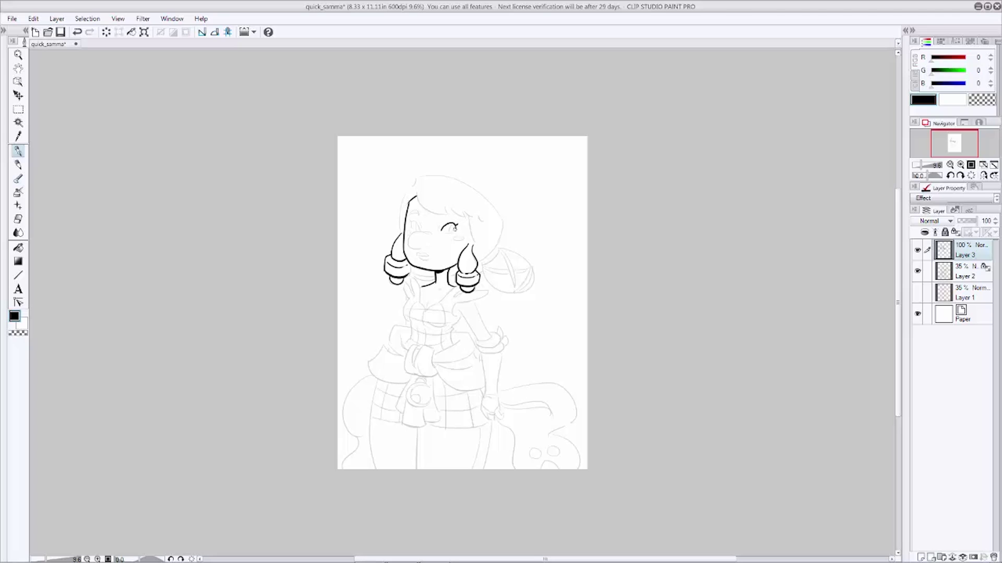
{"action": "mouse_move", "coordinate": [444, 232]}
{"action": "left_mouse_down"}
{"action": "mouse_move", "coordinate": [457, 231]}
{"action": "mouse_move", "coordinate": [415, 223]}
{"action": "mouse_move", "coordinate": [420, 230]}
{"action": "left_mouse_up"}
{"action": "key", "text": "ctrl+z"}
{"action": "key", "text": "ctrl+z"}
Ink the fringe across the forehead and the hair strands framing both sides of the face.
{"action": "mouse_move", "coordinate": [409, 215]}
{"action": "left_mouse_down"}
{"action": "mouse_move", "coordinate": [479, 216]}
{"action": "mouse_move", "coordinate": [477, 246]}
{"action": "left_mouse_up"}
{"action": "key", "text": "ctrl+z"}
{"action": "key", "text": "ctrl+z"}
{"action": "key", "text": "ctrl+z"}
{"action": "left_click_drag", "start_coordinate": [402, 236], "coordinate": [410, 187]}
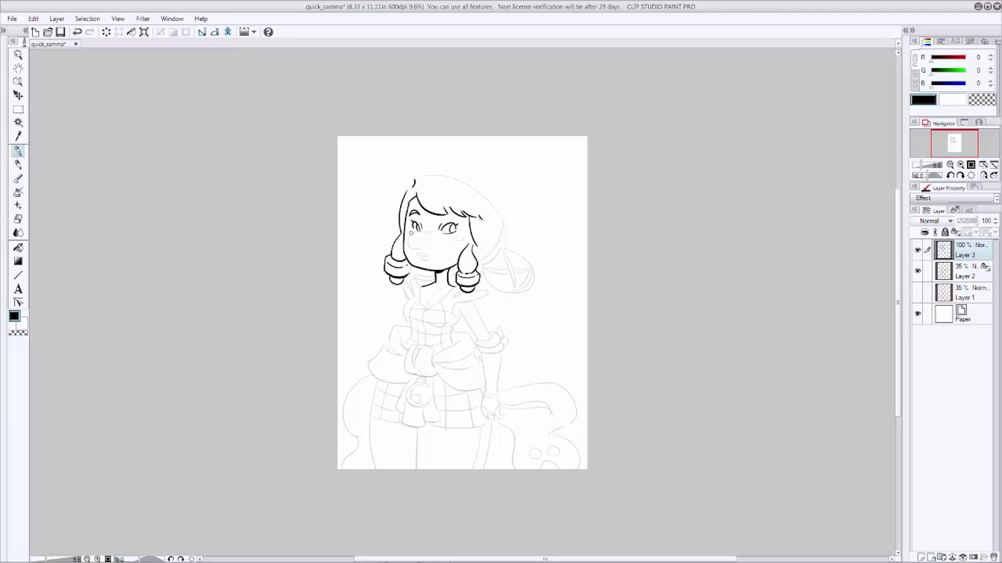
Ink the character's nose and mouth over the sketch.
{"action": "mouse_move", "coordinate": [424, 234]}
{"action": "left_mouse_down"}
{"action": "mouse_move", "coordinate": [410, 241]}
{"action": "mouse_move", "coordinate": [421, 249]}
{"action": "mouse_move", "coordinate": [431, 233]}
{"action": "mouse_move", "coordinate": [430, 257]}
{"action": "left_mouse_up"}
{"action": "key", "text": "ctrl+z"}
{"action": "key", "text": "ctrl+z"}
Ink the outer hair contour from the top of the head around the back to the bun.
{"action": "mouse_move", "coordinate": [415, 180]}
{"action": "left_mouse_down"}
{"action": "mouse_move", "coordinate": [436, 176]}
{"action": "mouse_move", "coordinate": [484, 243]}
{"action": "mouse_move", "coordinate": [453, 175]}
{"action": "mouse_move", "coordinate": [413, 178]}
{"action": "mouse_move", "coordinate": [454, 174]}
{"action": "mouse_move", "coordinate": [499, 245]}
{"action": "mouse_move", "coordinate": [489, 255]}
{"action": "mouse_move", "coordinate": [504, 294]}
{"action": "left_mouse_up"}
{"action": "key", "text": "ctrl+z"}
{"action": "key", "text": "ctrl+z"}
{"action": "key", "text": "ctrl+z"}
{"action": "key", "text": "ctrl+z"}
{"action": "mouse_move", "coordinate": [482, 261]}
{"action": "left_mouse_down"}
{"action": "mouse_move", "coordinate": [532, 266]}
{"action": "mouse_move", "coordinate": [504, 294]}
{"action": "left_mouse_up"}
{"action": "key", "text": "ctrl+z"}
Ink the outer curve of the hair bun behind the head.
{"action": "key", "text": "minus"}
{"action": "key", "text": "minus"}
{"action": "key", "text": "minus"}
{"action": "key", "text": "minus"}
{"action": "key", "text": "minus"}
{"action": "left_click_drag", "start_coordinate": [417, 256], "coordinate": [454, 228]}
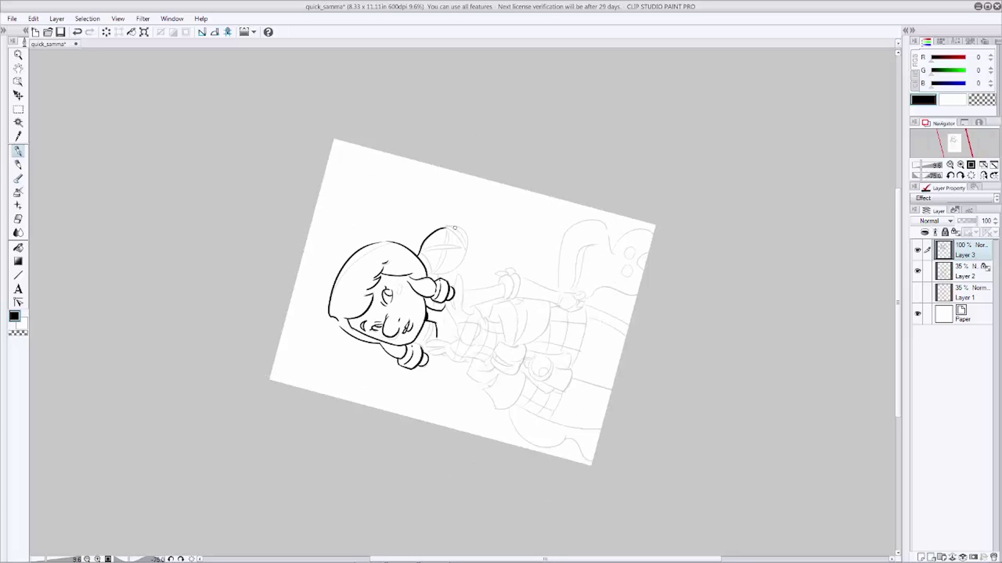
{"action": "key", "text": "ctrl+z"}
Ink the lower end of the hair bun, closing its outline with curved lines.
{"action": "key", "text": "asciicircum"}
{"action": "key", "text": "asciicircum"}
{"action": "key", "text": "asciicircum"}
{"action": "key", "text": "asciicircum"}
{"action": "key", "text": "asciicircum"}
{"action": "key", "text": "asciicircum"}
{"action": "key", "text": "asciicircum"}
{"action": "mouse_move", "coordinate": [514, 321]}
{"action": "left_mouse_down"}
{"action": "mouse_move", "coordinate": [537, 304]}
{"action": "mouse_move", "coordinate": [532, 323]}
{"action": "mouse_move", "coordinate": [539, 307]}
{"action": "mouse_move", "coordinate": [513, 320]}
{"action": "mouse_move", "coordinate": [537, 311]}
{"action": "mouse_move", "coordinate": [523, 320]}
{"action": "left_mouse_up"}
{"action": "key", "text": "ctrl+z"}
{"action": "key", "text": "ctrl+z"}
{"action": "key", "text": "ctrl+z"}
{"action": "key", "text": "ctrl+z"}
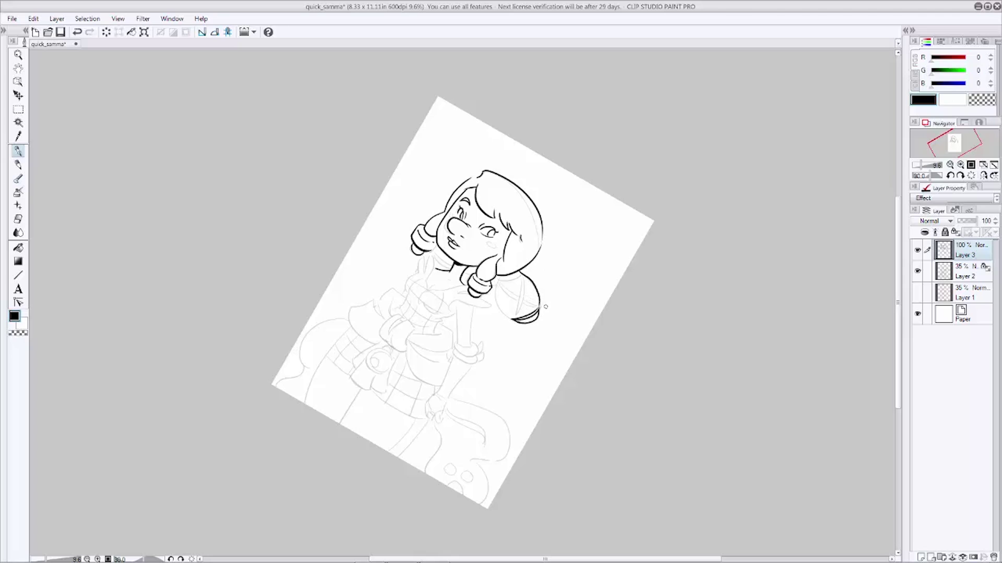
{"action": "key", "text": "ctrl+z"}
Ink the inner side of the hair bun and the crossing bands wrapped around it.
{"action": "left_click_drag", "start_coordinate": [497, 273], "coordinate": [513, 318]}
{"action": "key", "text": "ctrl+z"}
{"action": "left_click_drag", "start_coordinate": [520, 275], "coordinate": [515, 319]}
{"action": "left_click_drag", "start_coordinate": [522, 275], "coordinate": [516, 317]}
{"action": "mouse_move", "coordinate": [500, 281]}
{"action": "left_mouse_down"}
{"action": "mouse_move", "coordinate": [540, 306]}
{"action": "mouse_move", "coordinate": [521, 275]}
{"action": "left_mouse_up"}
{"action": "key", "text": "ctrl+z"}
{"action": "key", "text": "ctrl+z"}
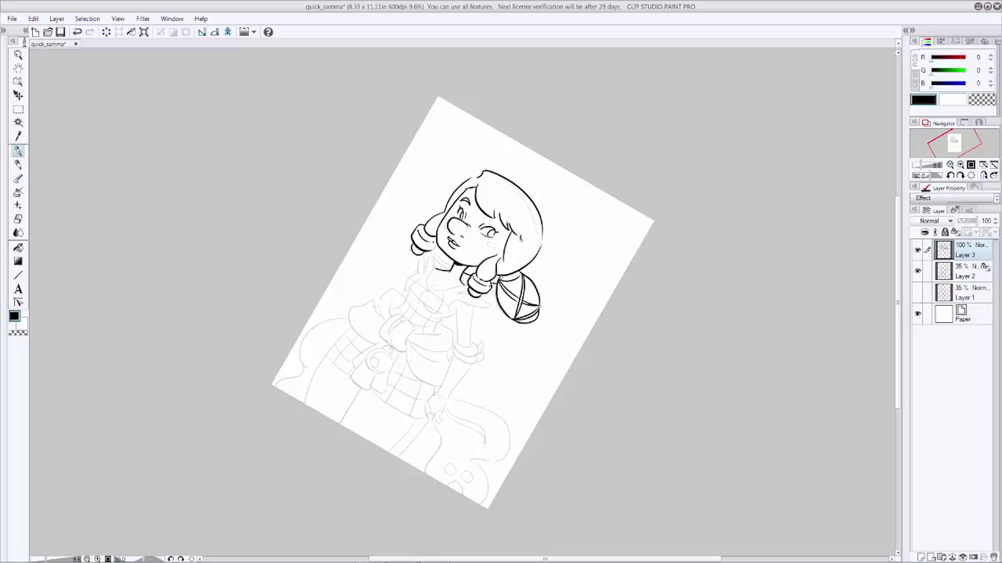
{"action": "mouse_move", "coordinate": [435, 245]}
{"action": "left_mouse_down"}
{"action": "mouse_move", "coordinate": [429, 252]}
{"action": "mouse_move", "coordinate": [453, 267]}
{"action": "mouse_move", "coordinate": [422, 274]}
{"action": "mouse_move", "coordinate": [427, 279]}
{"action": "mouse_move", "coordinate": [423, 257]}
{"action": "mouse_move", "coordinate": [410, 293]}
{"action": "mouse_move", "coordinate": [469, 284]}
{"action": "mouse_move", "coordinate": [418, 305]}
{"action": "mouse_move", "coordinate": [410, 320]}
{"action": "mouse_move", "coordinate": [428, 308]}
{"action": "mouse_move", "coordinate": [439, 315]}
{"action": "left_mouse_up"}
{"action": "key", "text": "ctrl+z"}
{"action": "key", "text": "ctrl+z"}
{"action": "key", "text": "ctrl+z"}
{"action": "key", "text": "ctrl+z"}
{"action": "key", "text": "ctrl+z"}
{"action": "key", "text": "ctrl+z"}
Ink the collar and bodice edges and the upper arm down to the cuff.
{"action": "left_click_drag", "start_coordinate": [410, 282], "coordinate": [427, 289]}
{"action": "left_click_drag", "start_coordinate": [437, 290], "coordinate": [440, 310]}
{"action": "mouse_move", "coordinate": [411, 283]}
{"action": "left_mouse_down"}
{"action": "mouse_move", "coordinate": [447, 310]}
{"action": "mouse_move", "coordinate": [456, 343]}
{"action": "left_mouse_up"}
{"action": "left_click_drag", "start_coordinate": [472, 304], "coordinate": [473, 342]}
{"action": "mouse_move", "coordinate": [479, 345]}
{"action": "left_mouse_down"}
{"action": "mouse_move", "coordinate": [455, 347]}
{"action": "mouse_move", "coordinate": [481, 353]}
{"action": "left_mouse_up"}
{"action": "key", "text": "ctrl+z"}
Ink the forearm below the cuff and the hand, redoing the unsatisfactory strokes.
{"action": "left_click_drag", "start_coordinate": [481, 351], "coordinate": [437, 394]}
{"action": "mouse_move", "coordinate": [445, 398]}
{"action": "left_mouse_down"}
{"action": "mouse_move", "coordinate": [426, 405]}
{"action": "mouse_move", "coordinate": [433, 419]}
{"action": "left_mouse_up"}
{"action": "left_click_drag", "start_coordinate": [435, 416], "coordinate": [439, 415]}
{"action": "left_click_drag", "start_coordinate": [442, 417], "coordinate": [471, 366]}
{"action": "key", "text": "ctrl+z"}
{"action": "key", "text": "ctrl+z"}
{"action": "key", "text": "ctrl+z"}
{"action": "mouse_move", "coordinate": [449, 398]}
{"action": "left_mouse_down"}
{"action": "mouse_move", "coordinate": [472, 365]}
{"action": "mouse_move", "coordinate": [430, 417]}
{"action": "left_mouse_up"}
{"action": "left_click_drag", "start_coordinate": [429, 411], "coordinate": [527, 357]}
Ink the pointed shoulder frill and the side contour of the dress bodice.
{"action": "left_click_drag", "start_coordinate": [507, 299], "coordinate": [535, 283]}
{"action": "mouse_move", "coordinate": [535, 283]}
{"action": "left_mouse_down"}
{"action": "mouse_move", "coordinate": [512, 301]}
{"action": "mouse_move", "coordinate": [534, 282]}
{"action": "left_mouse_up"}
{"action": "key", "text": "ctrl+z"}
{"action": "left_click_drag", "start_coordinate": [517, 315], "coordinate": [509, 331]}
{"action": "mouse_move", "coordinate": [510, 329]}
{"action": "left_mouse_down"}
{"action": "mouse_move", "coordinate": [515, 343]}
{"action": "mouse_move", "coordinate": [469, 355]}
{"action": "left_mouse_up"}
{"action": "key", "text": "ctrl+z"}
{"action": "left_click_drag", "start_coordinate": [458, 305], "coordinate": [467, 339]}
{"action": "left_click_drag", "start_coordinate": [467, 339], "coordinate": [455, 358]}
{"action": "key", "text": "ctrl+z"}
{"action": "mouse_move", "coordinate": [455, 357]}
{"action": "left_mouse_down"}
{"action": "mouse_move", "coordinate": [473, 368]}
{"action": "mouse_move", "coordinate": [472, 360]}
{"action": "left_mouse_up"}
Ink the large sash bow around the waist, cleaning up line ends with the transparent colour.
{"action": "mouse_move", "coordinate": [483, 354]}
{"action": "left_mouse_down"}
{"action": "mouse_move", "coordinate": [473, 375]}
{"action": "mouse_move", "coordinate": [488, 382]}
{"action": "left_mouse_up"}
{"action": "mouse_move", "coordinate": [482, 356]}
{"action": "left_mouse_down"}
{"action": "mouse_move", "coordinate": [483, 375]}
{"action": "mouse_move", "coordinate": [559, 382]}
{"action": "left_mouse_up"}
{"action": "key", "text": "ctrl+z"}
{"action": "key", "text": "c"}
{"action": "key", "text": "c"}
{"action": "key", "text": "ctrl+z"}
{"action": "key", "text": "ctrl+z"}
{"action": "key", "text": "ctrl+z"}
{"action": "key", "text": "c"}
{"action": "key", "text": "c"}
{"action": "key", "text": "ctrl+z"}
{"action": "mouse_move", "coordinate": [519, 338]}
{"action": "left_mouse_down"}
{"action": "mouse_move", "coordinate": [499, 363]}
{"action": "mouse_move", "coordinate": [528, 356]}
{"action": "mouse_move", "coordinate": [502, 366]}
{"action": "left_mouse_up"}
{"action": "key", "text": "ctrl+z"}
{"action": "mouse_move", "coordinate": [504, 368]}
{"action": "left_mouse_down"}
{"action": "mouse_move", "coordinate": [546, 354]}
{"action": "mouse_move", "coordinate": [559, 382]}
{"action": "left_mouse_up"}
{"action": "key", "text": "ctrl+z"}
{"action": "key", "text": "c"}
{"action": "key", "text": "c"}
Ink the bow's knot folds and the sash end hanging over the skirt.
{"action": "mouse_move", "coordinate": [468, 329]}
{"action": "left_mouse_down"}
{"action": "mouse_move", "coordinate": [512, 326]}
{"action": "mouse_move", "coordinate": [479, 351]}
{"action": "left_mouse_up"}
{"action": "mouse_move", "coordinate": [501, 332]}
{"action": "left_mouse_down"}
{"action": "mouse_move", "coordinate": [504, 349]}
{"action": "mouse_move", "coordinate": [509, 334]}
{"action": "mouse_move", "coordinate": [516, 343]}
{"action": "left_mouse_up"}
{"action": "key", "text": "ctrl+z"}
{"action": "key", "text": "ctrl+z"}
{"action": "mouse_move", "coordinate": [462, 362]}
{"action": "left_mouse_down"}
{"action": "mouse_move", "coordinate": [482, 387]}
{"action": "mouse_move", "coordinate": [468, 368]}
{"action": "left_mouse_up"}
{"action": "mouse_move", "coordinate": [489, 391]}
{"action": "left_mouse_down"}
{"action": "mouse_move", "coordinate": [498, 383]}
{"action": "mouse_move", "coordinate": [507, 400]}
{"action": "mouse_move", "coordinate": [490, 395]}
{"action": "mouse_move", "coordinate": [500, 411]}
{"action": "mouse_move", "coordinate": [489, 399]}
{"action": "mouse_move", "coordinate": [505, 408]}
{"action": "left_mouse_up"}
{"action": "key", "text": "ctrl+z"}
{"action": "key", "text": "ctrl+z"}
{"action": "key", "text": "ctrl+z"}
{"action": "key", "text": "ctrl+z"}
{"action": "key", "text": "ctrl+z"}
{"action": "mouse_move", "coordinate": [490, 403]}
{"action": "left_mouse_down"}
{"action": "mouse_move", "coordinate": [489, 433]}
{"action": "mouse_move", "coordinate": [506, 415]}
{"action": "mouse_move", "coordinate": [521, 419]}
{"action": "left_mouse_up"}
{"action": "key", "text": "ctrl+z"}
{"action": "left_click_drag", "start_coordinate": [505, 380], "coordinate": [521, 415]}
Ink the plaid skirt with its sides, hem and crossing check lines, and the folds below it.
{"action": "left_click_drag", "start_coordinate": [452, 396], "coordinate": [474, 484]}
{"action": "left_click_drag", "start_coordinate": [503, 433], "coordinate": [511, 473]}
{"action": "left_click_drag", "start_coordinate": [573, 408], "coordinate": [568, 458]}
{"action": "key", "text": "ctrl+z"}
{"action": "left_click_drag", "start_coordinate": [509, 428], "coordinate": [571, 409]}
{"action": "key", "text": "ctrl+z"}
{"action": "left_click_drag", "start_coordinate": [452, 431], "coordinate": [486, 432]}
{"action": "key", "text": "ctrl+z"}
{"action": "mouse_move", "coordinate": [463, 397]}
{"action": "left_mouse_down"}
{"action": "mouse_move", "coordinate": [465, 431]}
{"action": "mouse_move", "coordinate": [477, 408]}
{"action": "left_mouse_up"}
{"action": "left_click_drag", "start_coordinate": [451, 420], "coordinate": [479, 424]}
{"action": "key", "text": "ctrl+z"}
Ink the large sweeping shape behind the hand, including its inner curve and the oval pads.
{"action": "mouse_move", "coordinate": [507, 386]}
{"action": "left_mouse_down"}
{"action": "mouse_move", "coordinate": [519, 384]}
{"action": "mouse_move", "coordinate": [529, 429]}
{"action": "left_mouse_up"}
{"action": "mouse_move", "coordinate": [512, 398]}
{"action": "left_mouse_down"}
{"action": "mouse_move", "coordinate": [544, 389]}
{"action": "mouse_move", "coordinate": [635, 415]}
{"action": "left_mouse_up"}
{"action": "key", "text": "ctrl+z"}
{"action": "mouse_move", "coordinate": [569, 377]}
{"action": "left_mouse_down"}
{"action": "mouse_move", "coordinate": [651, 386]}
{"action": "mouse_move", "coordinate": [672, 432]}
{"action": "left_mouse_up"}
{"action": "left_click_drag", "start_coordinate": [578, 407], "coordinate": [611, 446]}
{"action": "key", "text": "ctrl+z"}
{"action": "mouse_move", "coordinate": [576, 389]}
{"action": "left_mouse_down"}
{"action": "mouse_move", "coordinate": [631, 383]}
{"action": "mouse_move", "coordinate": [623, 381]}
{"action": "left_mouse_up"}
{"action": "key", "text": "ctrl+z"}
{"action": "key", "text": "ctrl+z"}
{"action": "key", "text": "ctrl+z"}
{"action": "key", "text": "ctrl+z"}
{"action": "key", "text": "ctrl+z"}
{"action": "left_click_drag", "start_coordinate": [624, 422], "coordinate": [622, 423]}
{"action": "key", "text": "ctrl+z"}
{"action": "mouse_move", "coordinate": [639, 417]}
{"action": "left_mouse_down"}
{"action": "mouse_move", "coordinate": [639, 426]}
{"action": "mouse_move", "coordinate": [643, 417]}
{"action": "left_mouse_up"}
{"action": "left_click_drag", "start_coordinate": [631, 441], "coordinate": [650, 437]}
{"action": "key", "text": "ctrl+z"}
Ink the curved outline trailing down along the far side of the skirt.
{"action": "left_click_drag", "start_coordinate": [446, 394], "coordinate": [451, 455]}
{"action": "left_click_drag", "start_coordinate": [450, 458], "coordinate": [439, 493]}
{"action": "mouse_move", "coordinate": [476, 234]}
{"action": "left_mouse_down"}
{"action": "mouse_move", "coordinate": [491, 226]}
{"action": "mouse_move", "coordinate": [451, 240]}
{"action": "left_mouse_up"}
{"action": "key", "text": "ctrl+z"}
{"action": "key", "text": "ctrl+z"}
{"action": "key", "text": "ctrl+z"}
Add the last short contour lines to the figure and save the drawing.
{"action": "left_click_drag", "start_coordinate": [479, 277], "coordinate": [526, 295]}
{"action": "left_click_drag", "start_coordinate": [483, 382], "coordinate": [496, 382]}
{"action": "left_click_drag", "start_coordinate": [460, 396], "coordinate": [481, 386]}
{"action": "key", "text": "ctrl+z"}
{"action": "left_click_drag", "start_coordinate": [489, 434], "coordinate": [504, 433]}
{"action": "key", "text": "ctrl+z"}
{"action": "left_click_drag", "start_coordinate": [551, 365], "coordinate": [569, 406]}
{"action": "key", "text": "ctrl+z"}
{"action": "key", "text": "ctrl+z"}
{"action": "left_click_drag", "start_coordinate": [567, 357], "coordinate": [573, 384]}
{"action": "key", "text": "^"}
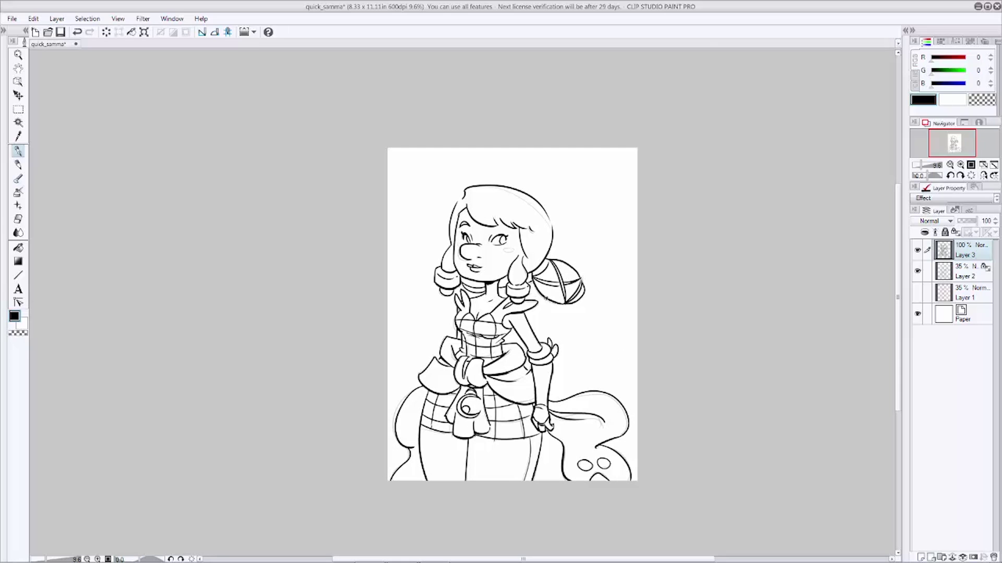
{"action": "key", "text": "ctrl+s"}
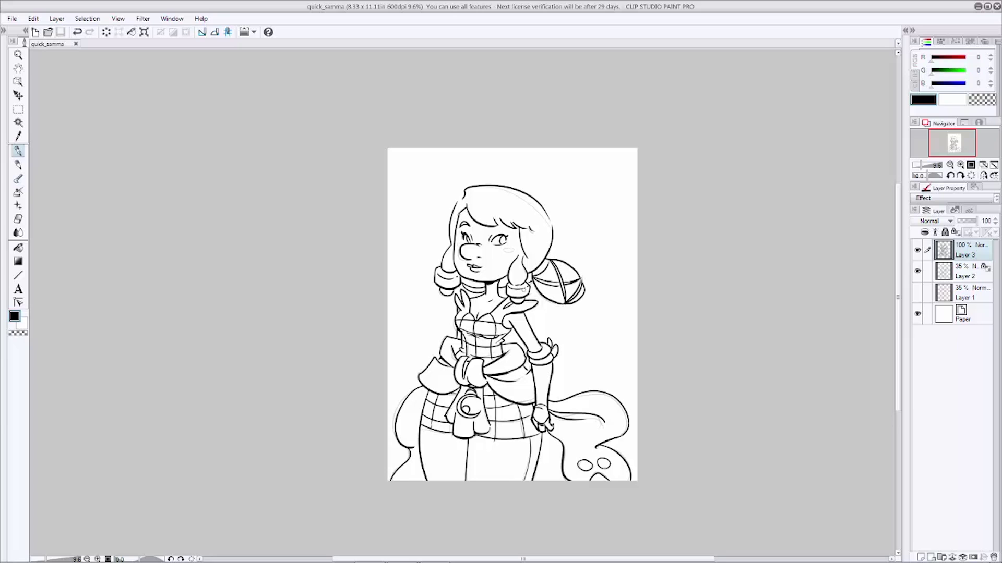
Hide the sketch on Layer 2 and create a new layer directly beneath the line art.
{"action": "left_click", "coordinate": [505, 265]}
{"action": "key", "text": "c"}
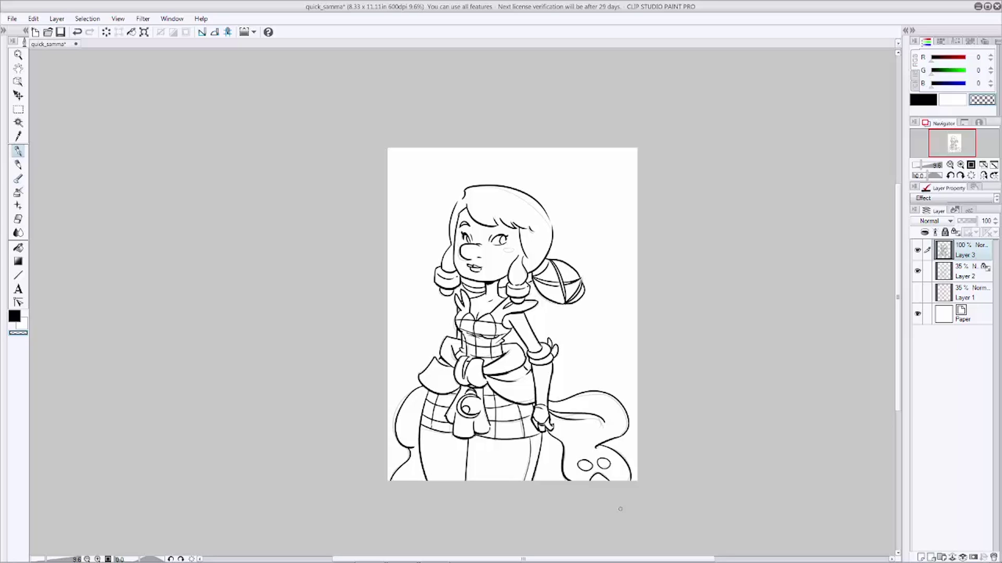
{"action": "left_click", "coordinate": [941, 277]}
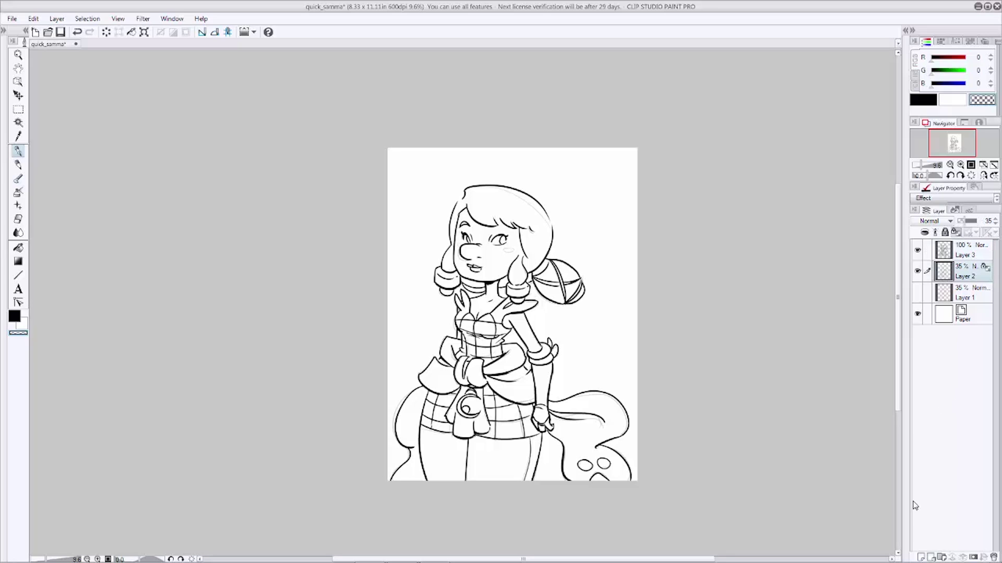
{"action": "left_click", "coordinate": [917, 270]}
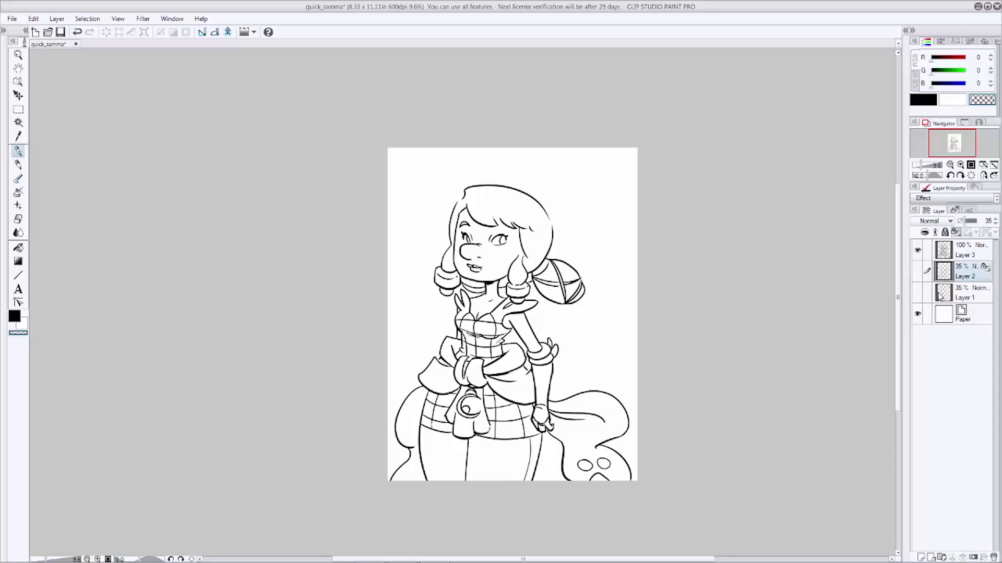
{"action": "left_click", "coordinate": [921, 559]}
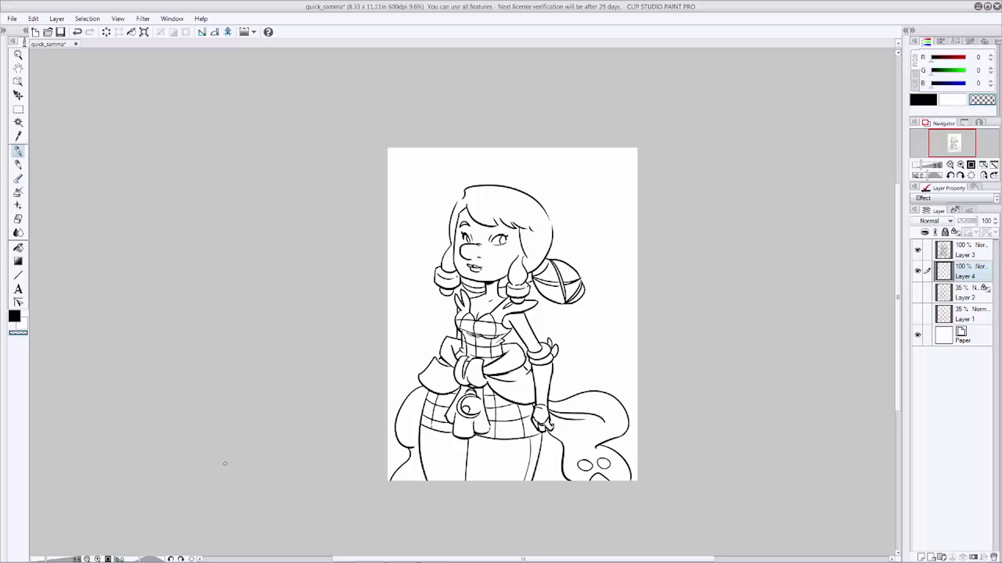
Fill the new layer with white and merge the line art layer down into it.
{"action": "left_click_drag", "start_coordinate": [28, 325], "coordinate": [29, 324]}
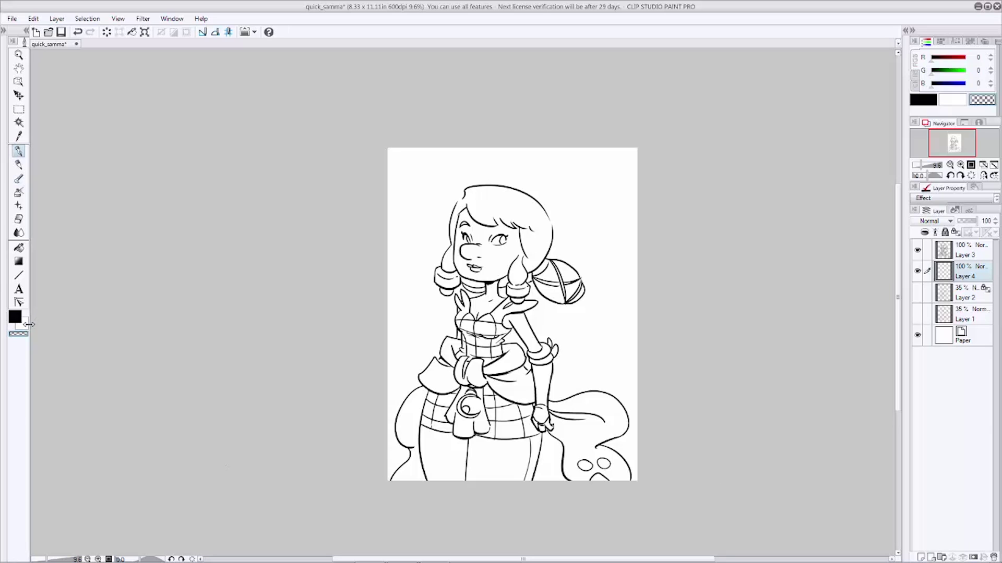
{"action": "key", "text": "x"}
{"action": "key", "text": "alt+Delete"}
{"action": "left_click", "coordinate": [938, 256]}
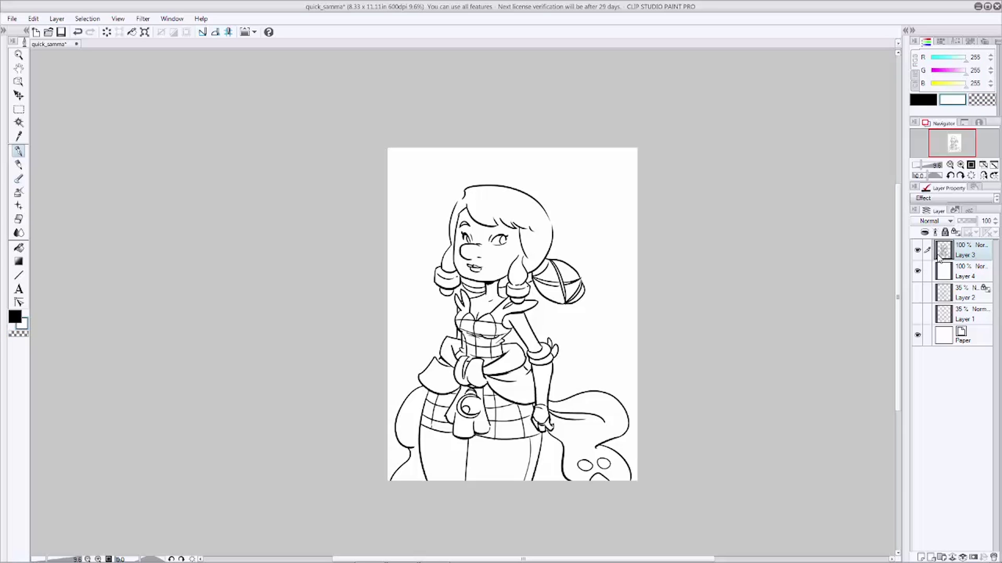
{"action": "key", "text": "ctrl+e"}
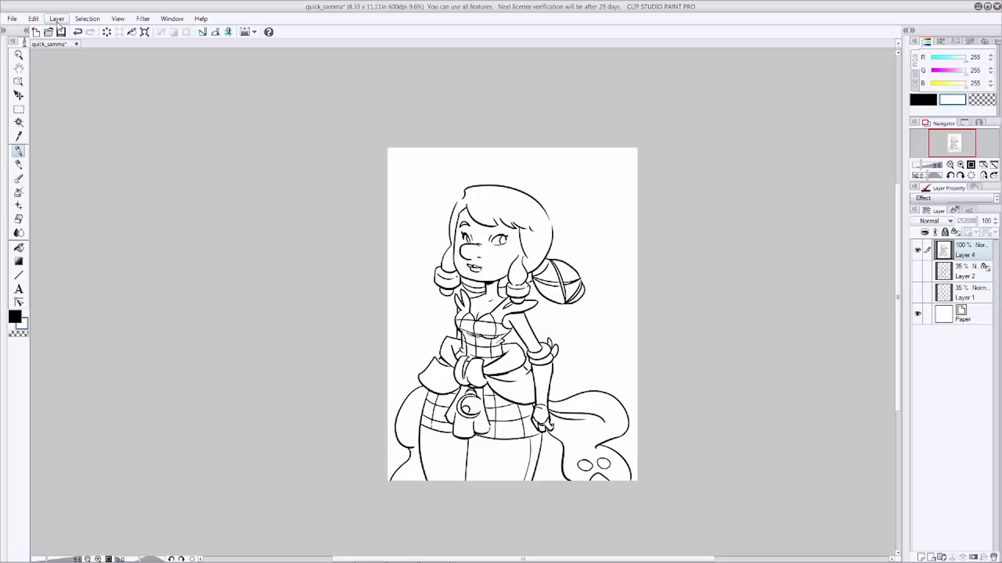
Apply a Binarization tonal correction to the merged line art with a threshold of 155.
{"action": "left_click", "coordinate": [36, 20]}
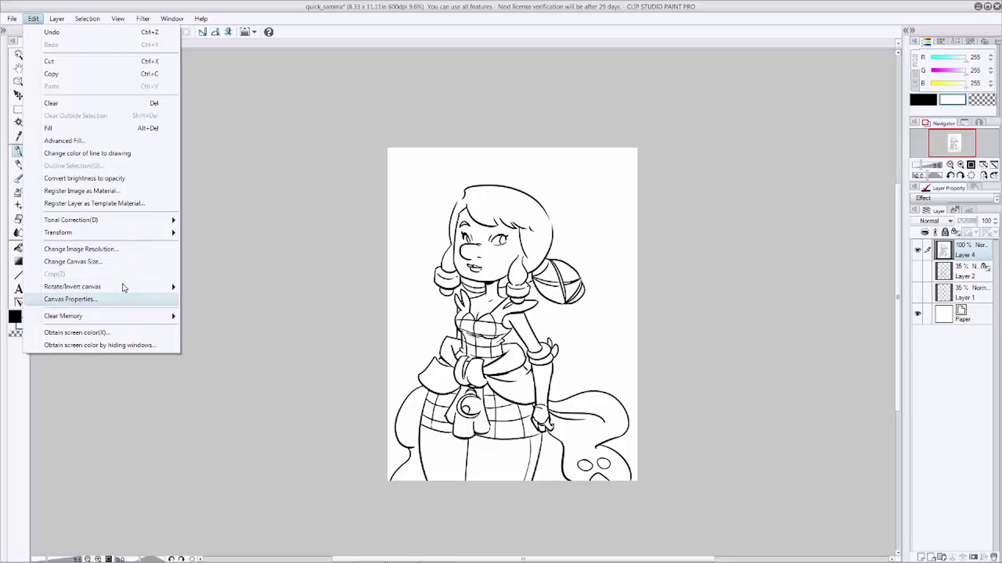
{"action": "mouse_move", "coordinate": [160, 220]}
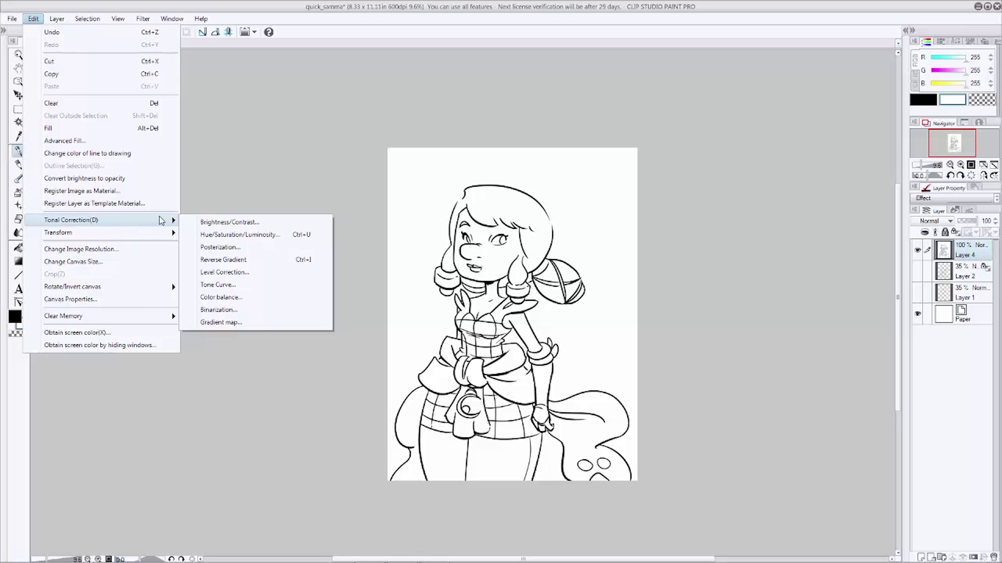
{"action": "left_click", "coordinate": [233, 311]}
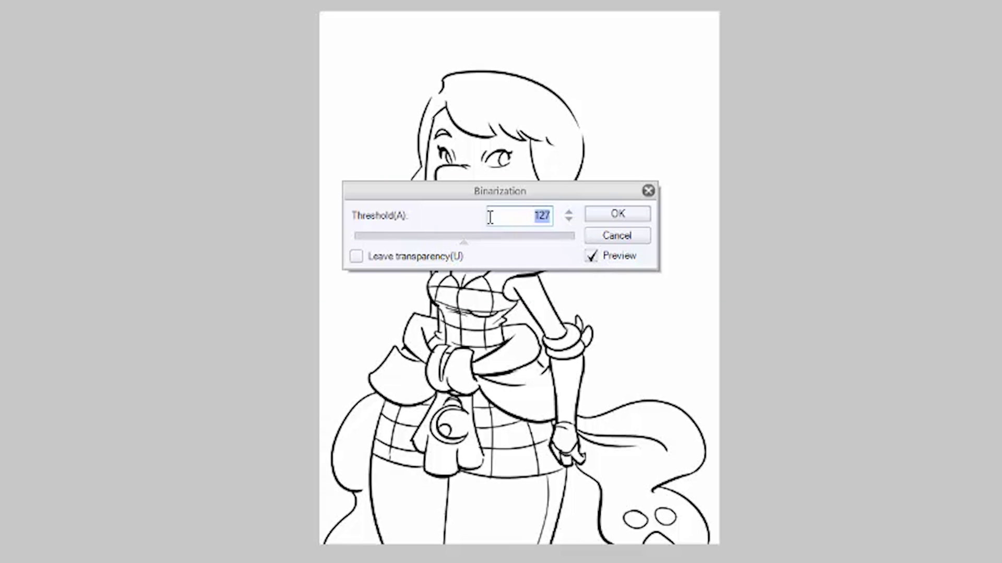
{"action": "left_click_drag", "start_coordinate": [463, 244], "coordinate": [487, 242]}
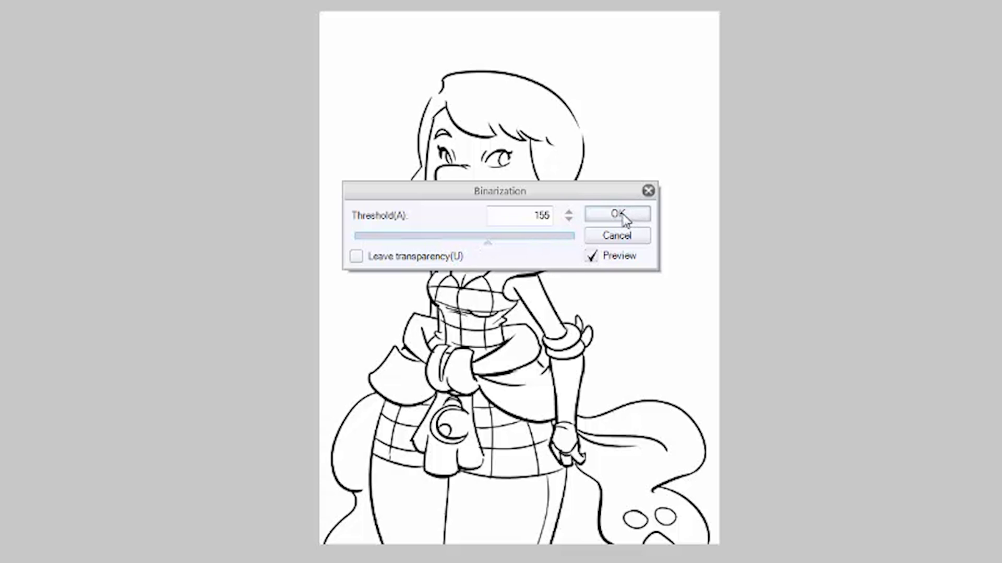
{"action": "left_click", "coordinate": [633, 215]}
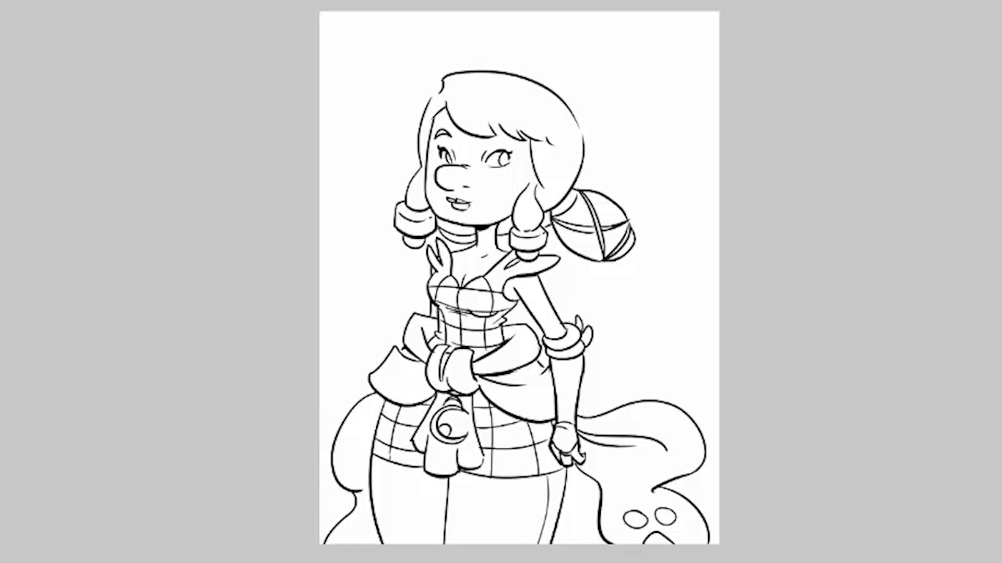
Set the line art layer's combine mode to Multiply and add a new layer beneath it for colouring.
{"action": "left_click", "coordinate": [950, 221]}
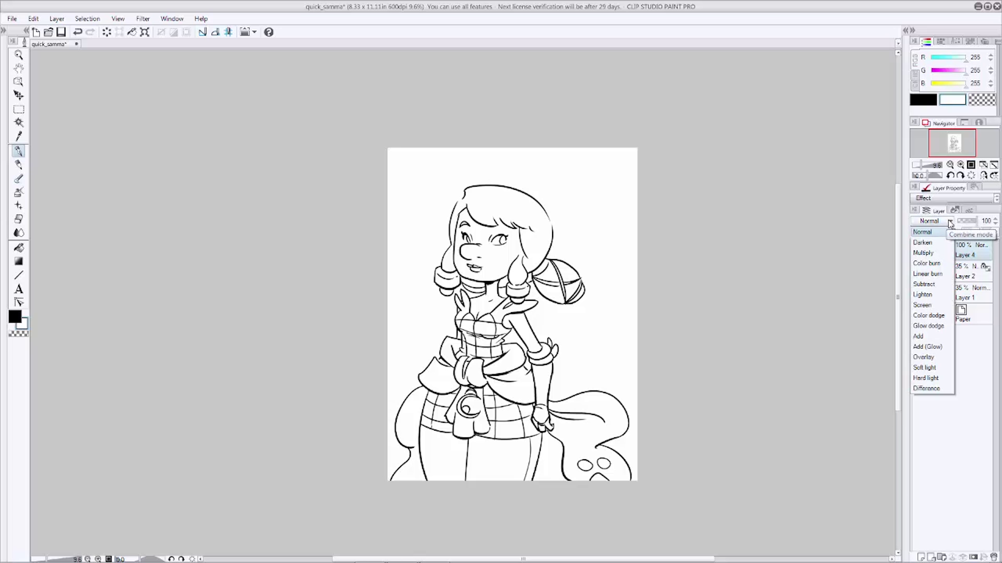
{"action": "left_click", "coordinate": [934, 252]}
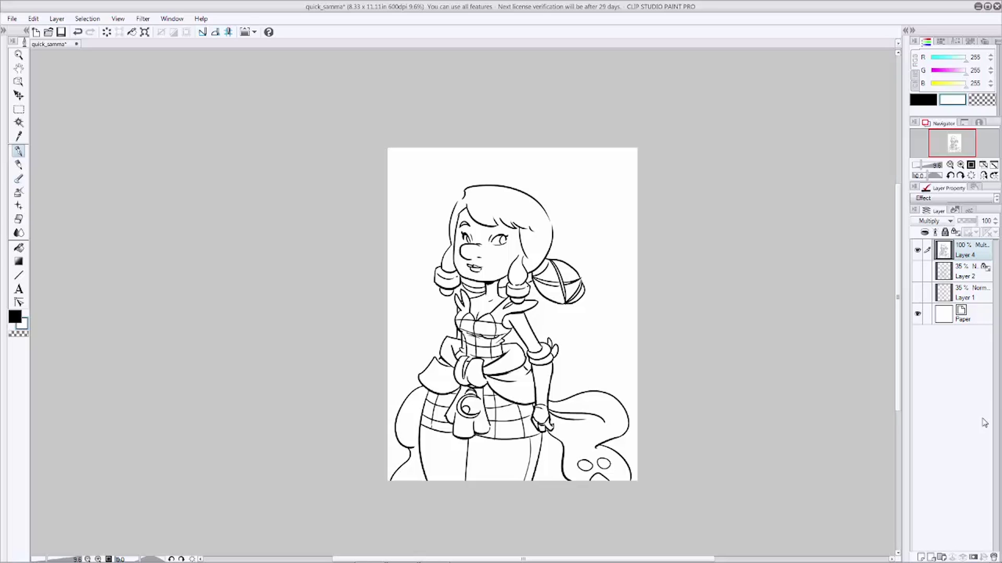
{"action": "left_click", "coordinate": [966, 279]}
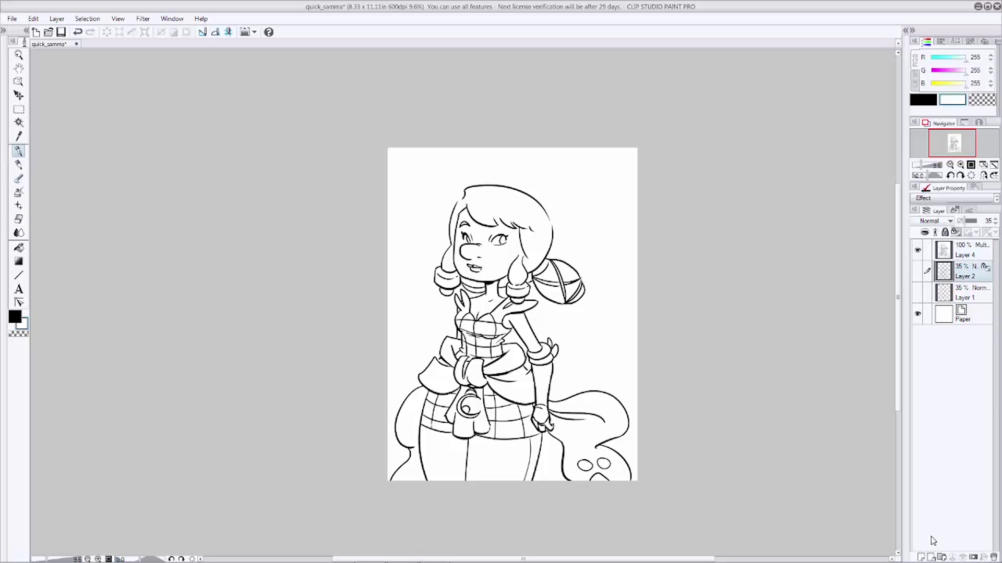
{"action": "left_click", "coordinate": [921, 557]}
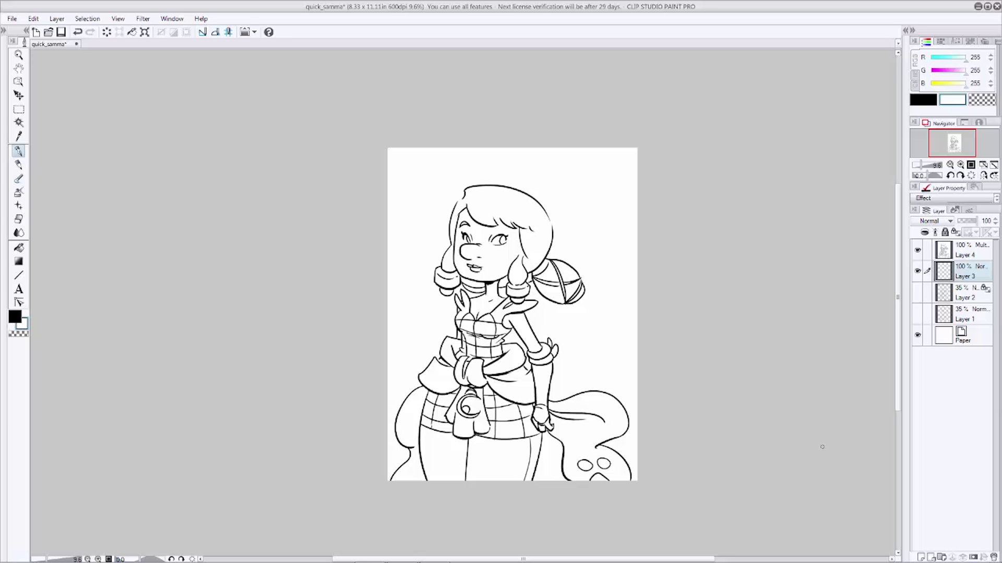
Activate the Fill tool and set the main colour to pale yellow, RGB 247, 241, 130.
{"action": "left_click", "coordinate": [19, 247]}
{"action": "double_click", "coordinate": [16, 318]}
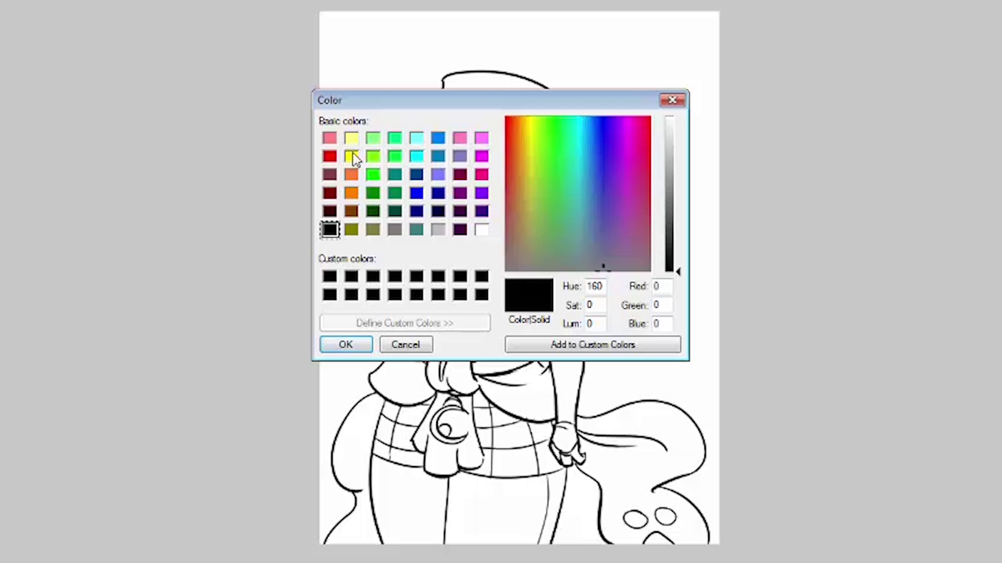
{"action": "left_click", "coordinate": [408, 238]}
{"action": "left_click_drag", "start_coordinate": [680, 194], "coordinate": [678, 173]}
{"action": "left_click", "coordinate": [527, 139]}
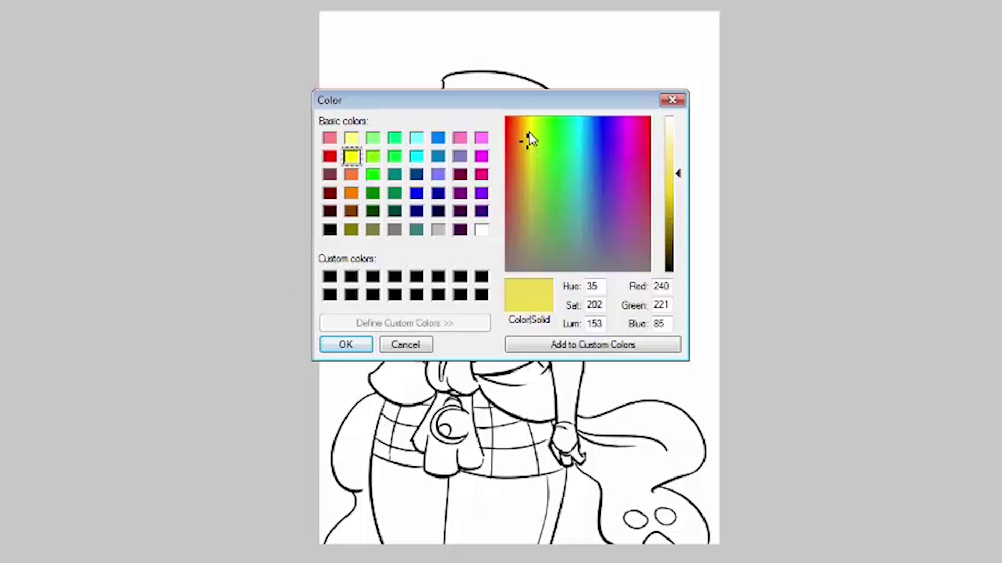
{"action": "left_click", "coordinate": [528, 135]}
{"action": "left_click_drag", "start_coordinate": [679, 176], "coordinate": [679, 157]}
{"action": "left_click", "coordinate": [354, 345]}
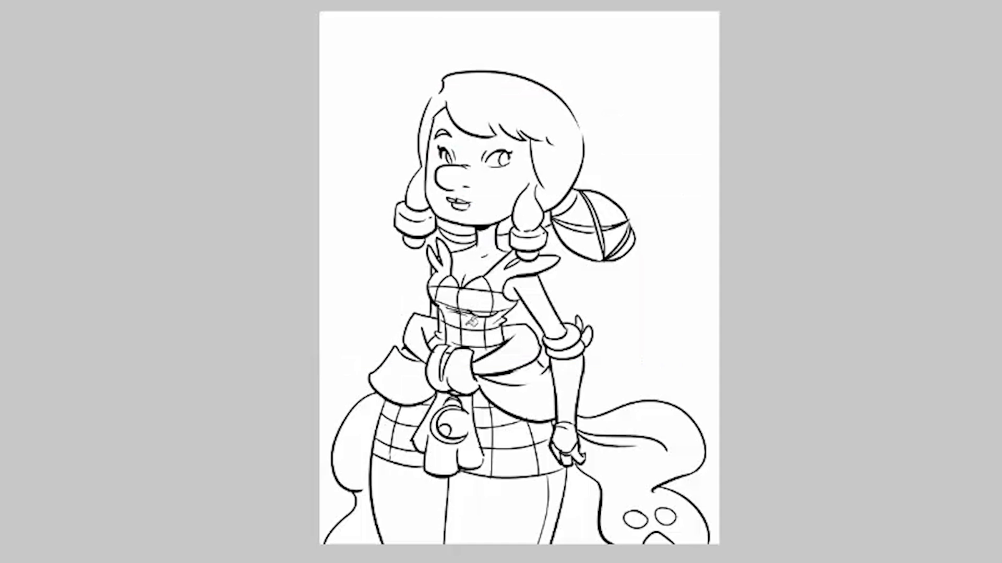
Fill the far shoulder frill and the adjoining half of the plaid bodice with the pale yellow.
{"action": "left_click", "coordinate": [444, 269]}
{"action": "left_click", "coordinate": [453, 280]}
{"action": "left_click", "coordinate": [449, 296]}
{"action": "left_click", "coordinate": [434, 292]}
{"action": "left_click", "coordinate": [452, 316]}
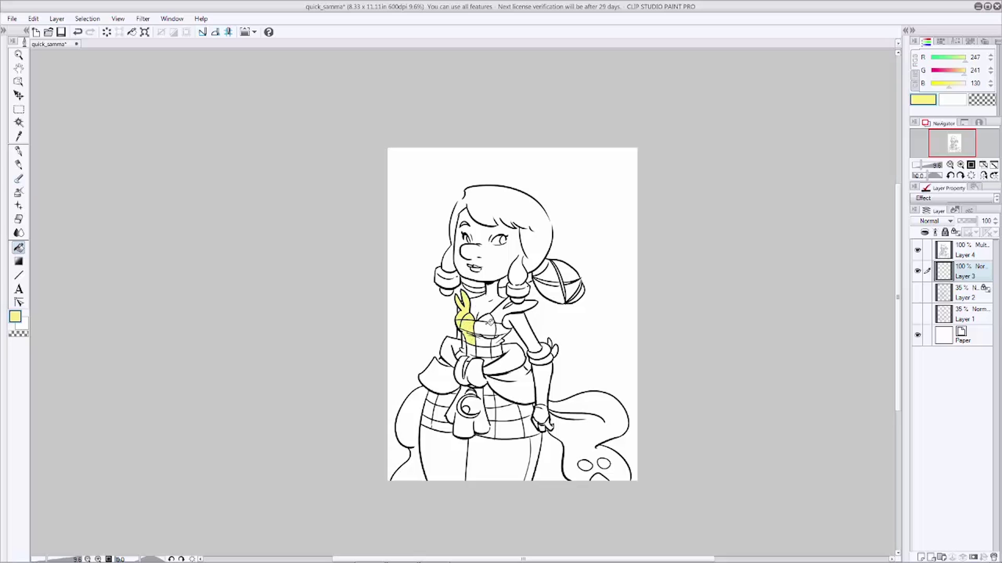
Fill the rest of the bodice, the near shoulder frill and the skirt panel away from the hand with yellow.
{"action": "left_click", "coordinate": [488, 325]}
{"action": "left_click", "coordinate": [507, 313]}
{"action": "left_click", "coordinate": [495, 341]}
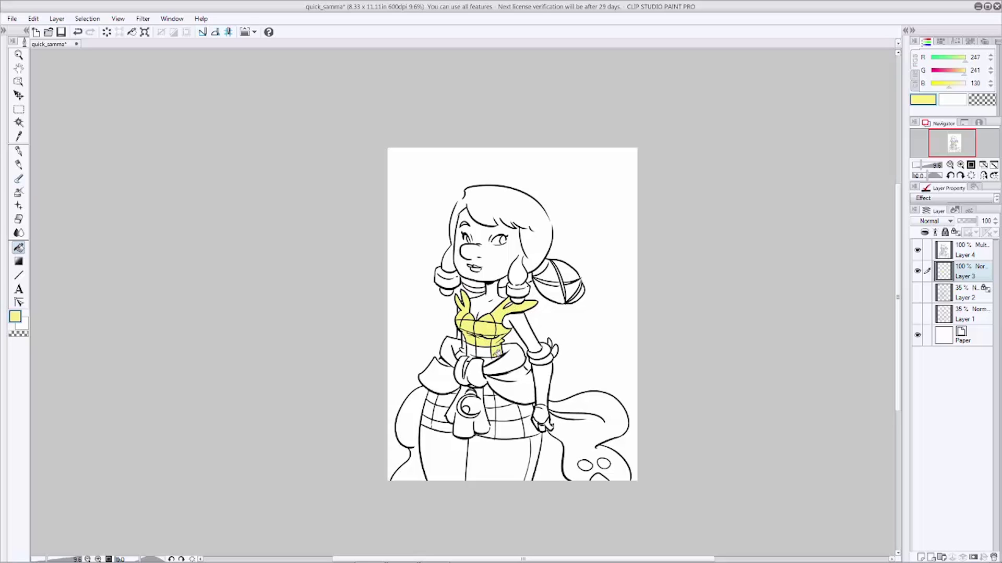
{"action": "left_click", "coordinate": [485, 353]}
{"action": "left_click", "coordinate": [468, 348]}
{"action": "left_click", "coordinate": [433, 410]}
{"action": "left_click", "coordinate": [440, 423]}
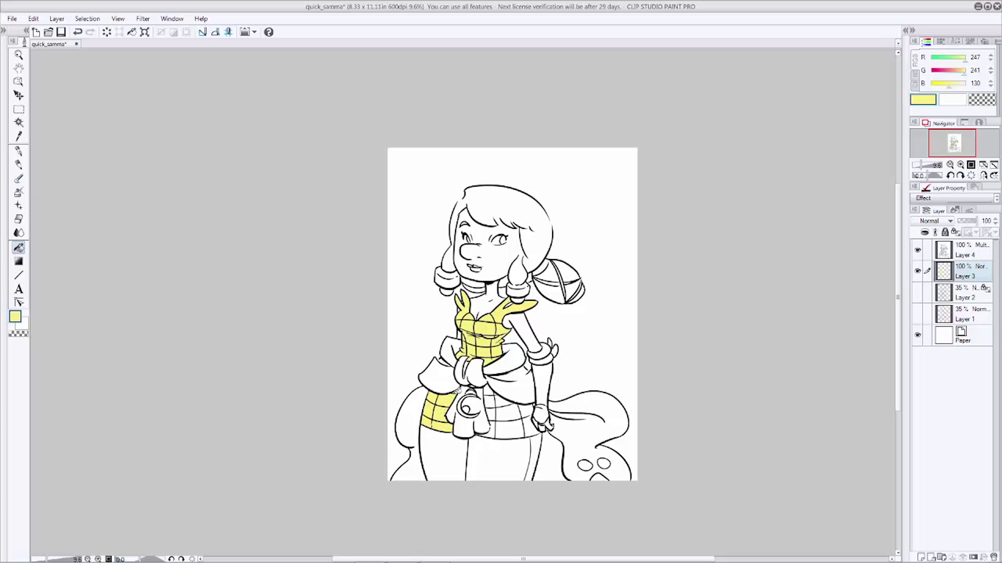
Try to fill the skirt panel beside the hand with the same yellow.
{"action": "left_click", "coordinate": [491, 396]}
{"action": "left_click", "coordinate": [497, 416]}
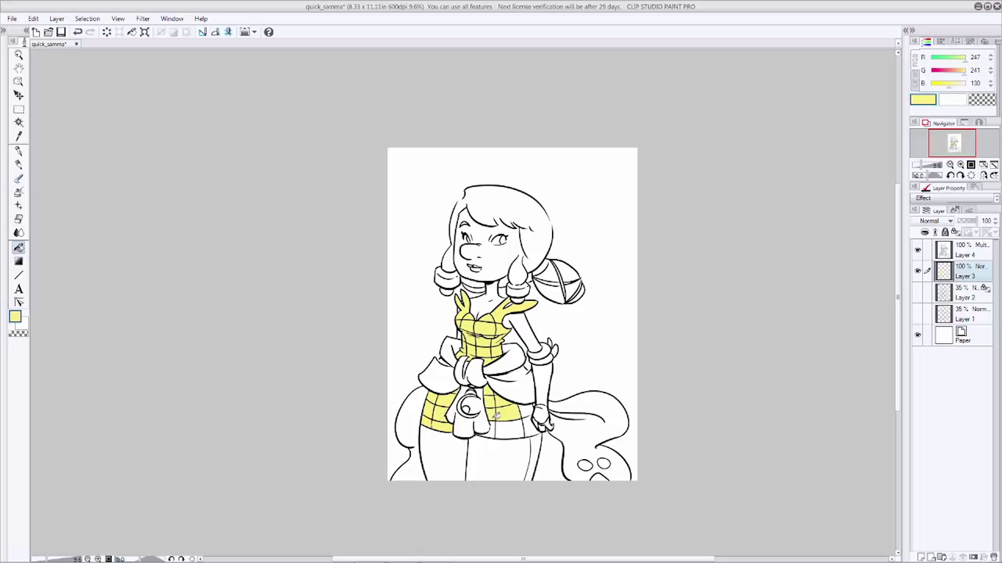
{"action": "left_click", "coordinate": [498, 423]}
{"action": "key", "text": "ctrl+z"}
{"action": "key", "text": "ctrl+z"}
{"action": "key", "text": "ctrl+z"}
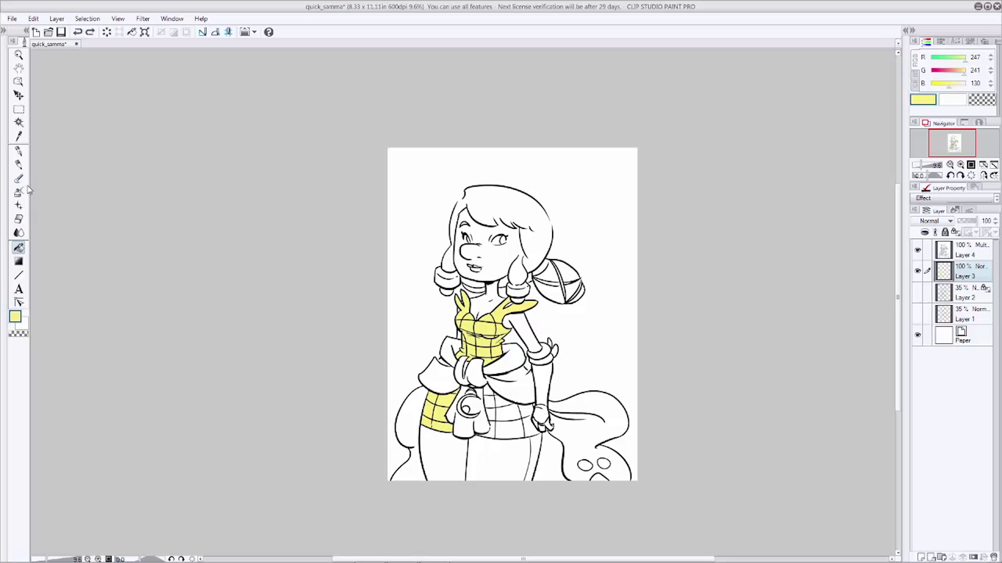
Fill the plaid skirt panel beside the hand and the long glove with the pale yellow.
{"action": "left_click", "coordinate": [26, 151]}
{"action": "left_click", "coordinate": [21, 248]}
{"action": "left_click", "coordinate": [493, 431]}
{"action": "left_click", "coordinate": [507, 427]}
{"action": "left_click", "coordinate": [508, 413]}
{"action": "left_click", "coordinate": [492, 409]}
{"action": "left_click", "coordinate": [498, 397]}
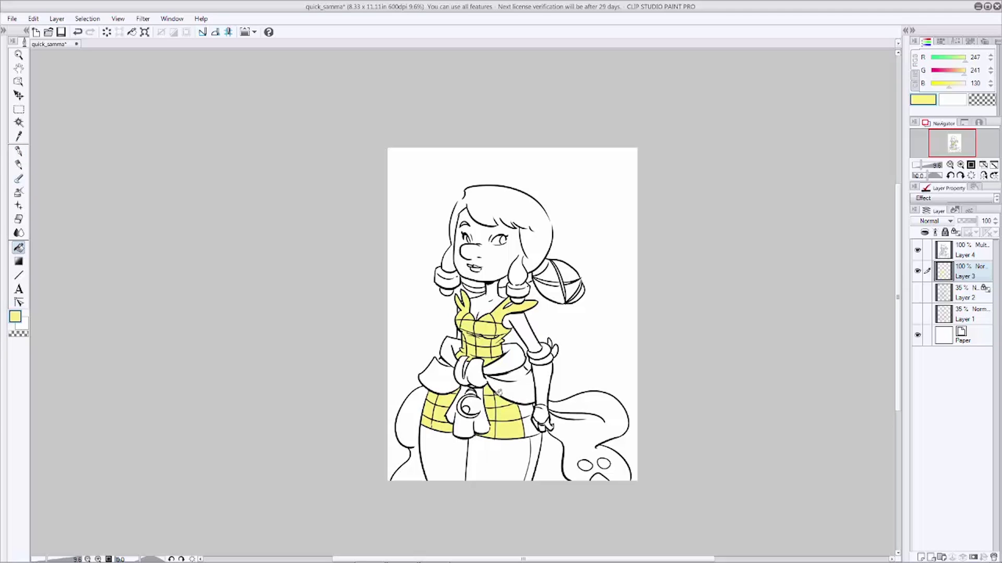
{"action": "left_click", "coordinate": [529, 421]}
{"action": "left_click", "coordinate": [544, 376]}
Set the main colour to red, RGB 227, 94, 60, and fill the whole waist bow with it.
{"action": "double_click", "coordinate": [15, 316]}
{"action": "left_click", "coordinate": [394, 239]}
{"action": "left_click", "coordinate": [606, 256]}
{"action": "left_click", "coordinate": [507, 237]}
{"action": "left_click", "coordinate": [414, 355]}
{"action": "left_click", "coordinate": [439, 368]}
{"action": "left_click", "coordinate": [447, 354]}
{"action": "left_click", "coordinate": [464, 372]}
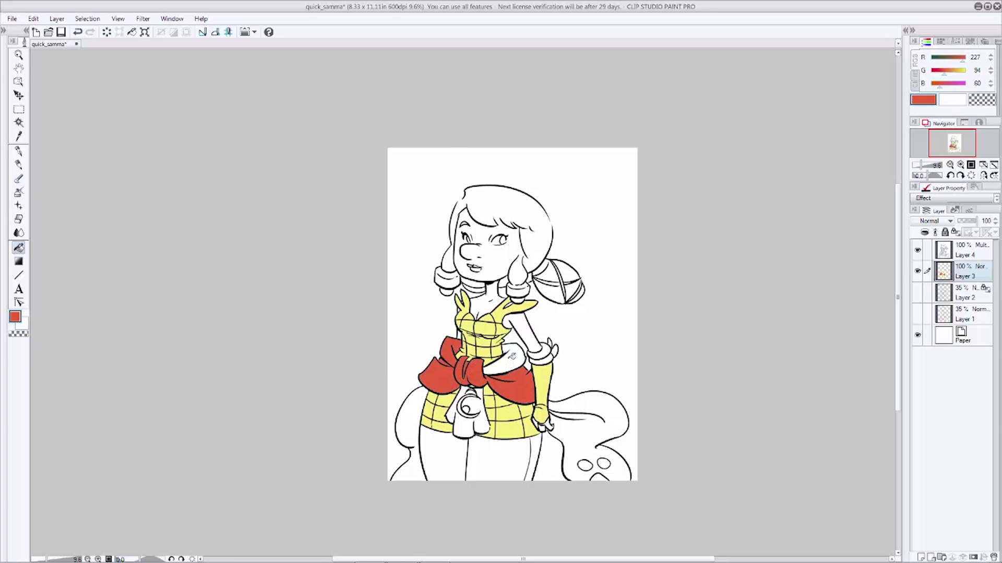
{"action": "left_click", "coordinate": [509, 359]}
Fill the hanging sash piece, both trailing sash tails and the crossing ribbons on the hair bun with the red.
{"action": "left_click", "coordinate": [456, 404]}
{"action": "left_click", "coordinate": [471, 392]}
{"action": "left_click", "coordinate": [410, 443]}
{"action": "left_click", "coordinate": [600, 433]}
{"action": "left_click", "coordinate": [556, 283]}
{"action": "left_click", "coordinate": [559, 276]}
{"action": "left_click", "coordinate": [571, 283]}
{"action": "left_click", "coordinate": [577, 292]}
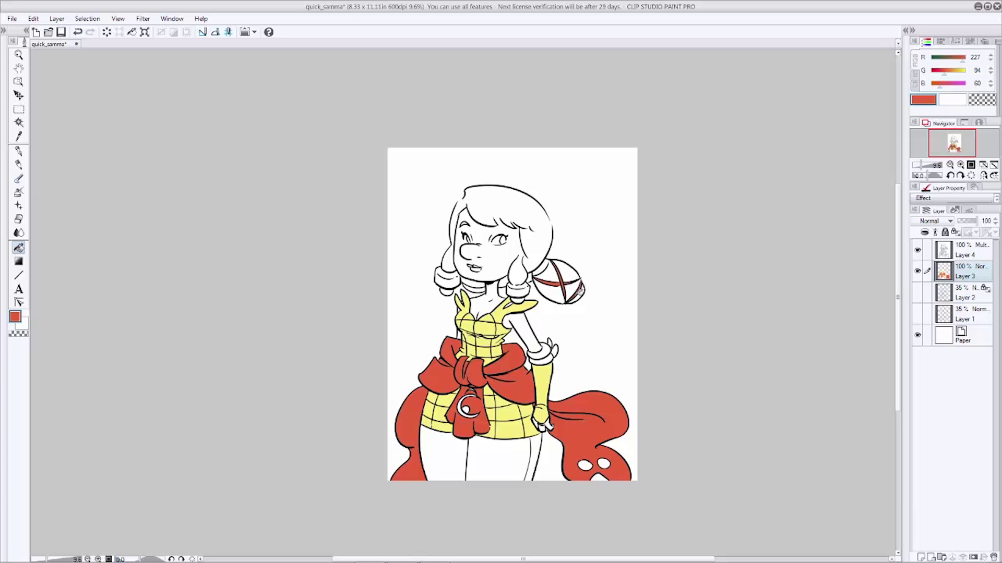
Set the main colour to a golden yellow, RGB 244, 228, 113.
{"action": "left_click", "coordinate": [21, 320]}
{"action": "left_click", "coordinate": [408, 239]}
{"action": "left_click_drag", "start_coordinate": [568, 231], "coordinate": [515, 218]}
{"action": "left_click_drag", "start_coordinate": [611, 261], "coordinate": [612, 242]}
{"action": "left_click", "coordinate": [517, 227]}
{"action": "left_click", "coordinate": [404, 356]}
Fill both hair rings and the bun's tie with golden yellow, undoing the spilled fill and closing line gaps with the pen.
{"action": "left_click", "coordinate": [451, 277]}
{"action": "left_click", "coordinate": [521, 289]}
{"action": "left_click", "coordinate": [563, 285]}
{"action": "key", "text": "ctrl+z"}
{"action": "key", "text": "p"}
{"action": "key", "text": "p"}
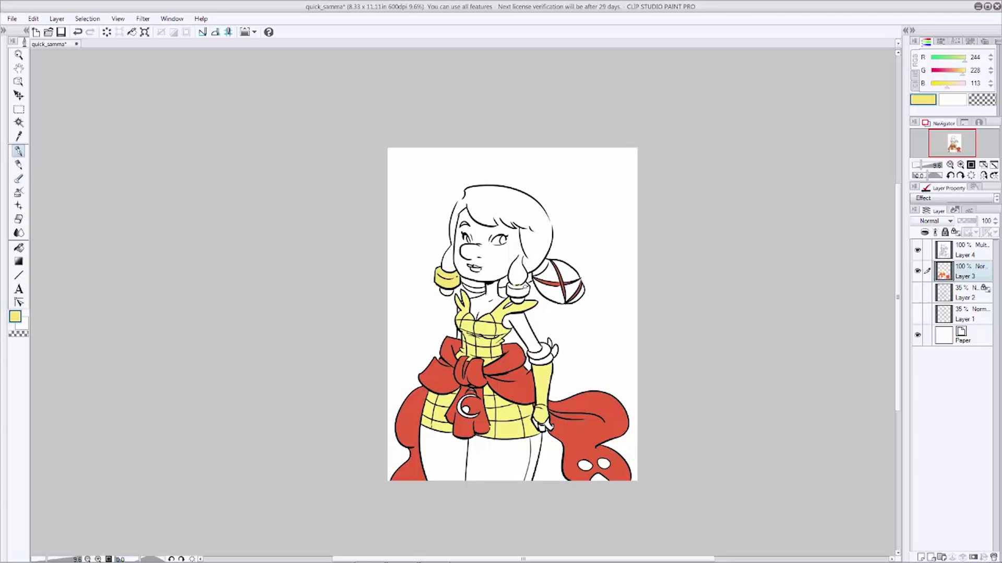
{"action": "key", "text": "p"}
{"action": "key", "text": "p"}
{"action": "key", "text": "g"}
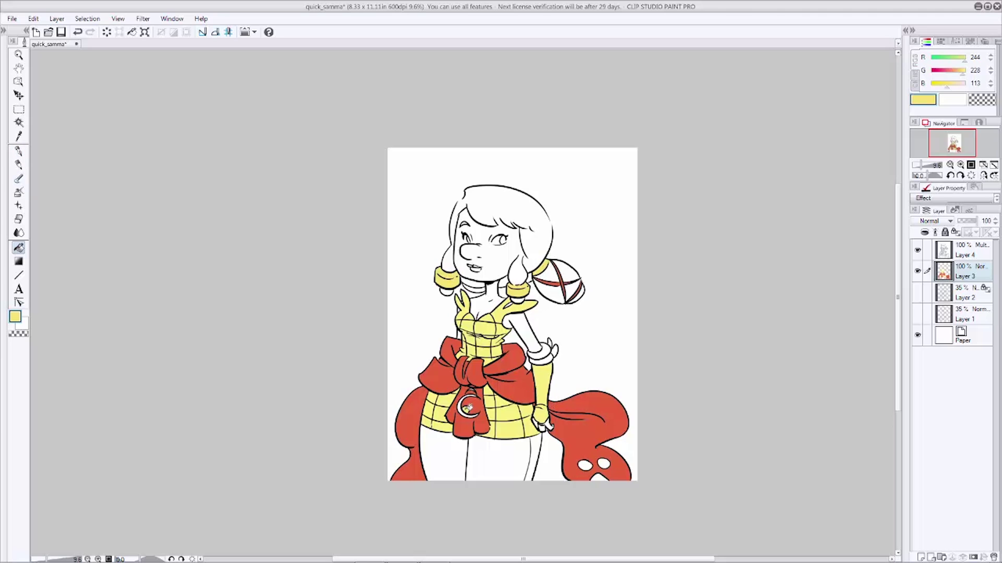
Colour the crescent ornament on the sash and the three paw-pad shapes on the sash tail golden yellow.
{"action": "key", "text": "p"}
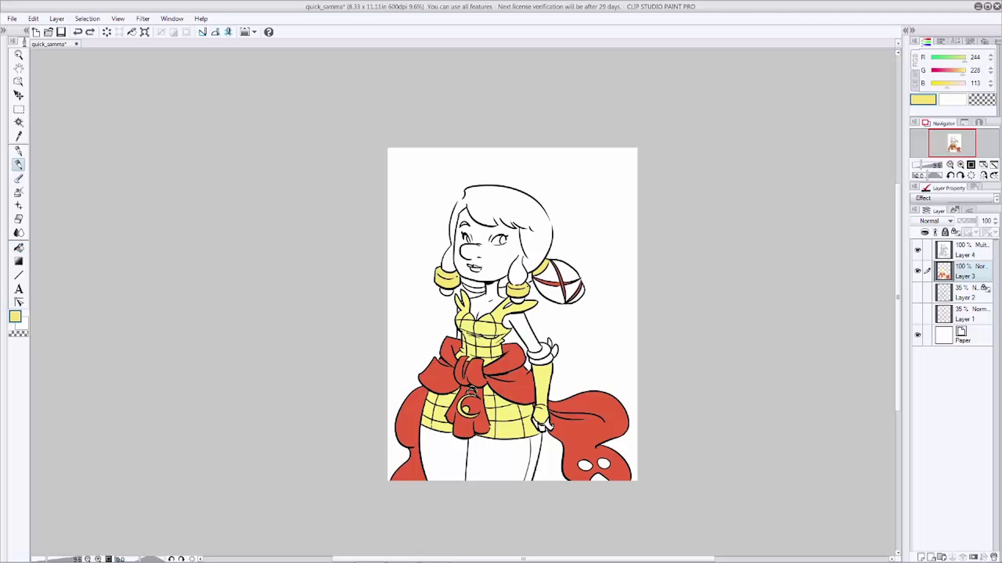
{"action": "left_click", "coordinate": [470, 390]}
{"action": "key", "text": "g"}
{"action": "left_click", "coordinate": [585, 464]}
{"action": "left_click", "coordinate": [604, 464]}
{"action": "left_click", "coordinate": [599, 476]}
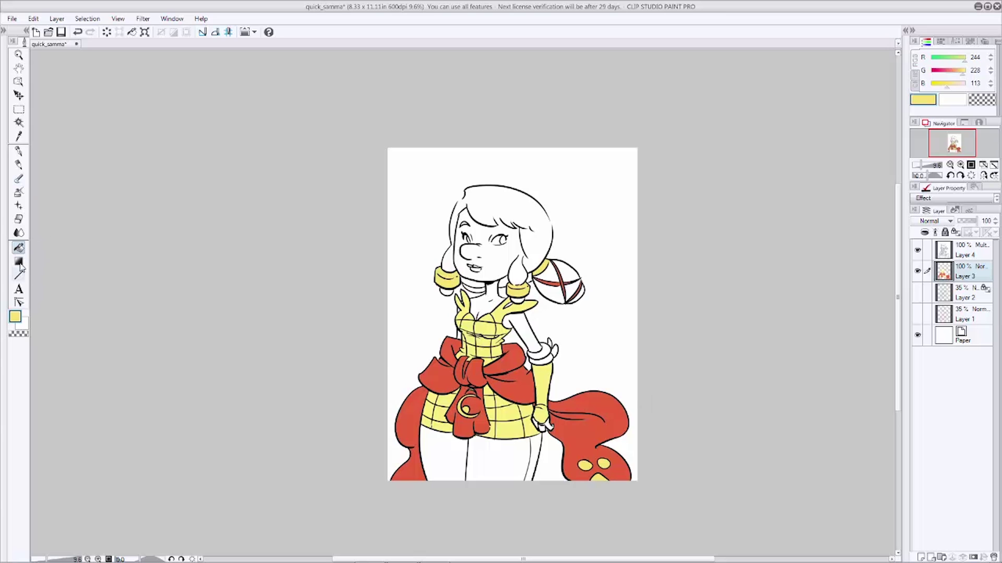
Set the main colour to a tan brown skin tone, RGB 211, 151, 90.
{"action": "left_click", "coordinate": [15, 317]}
{"action": "left_click_drag", "start_coordinate": [493, 203], "coordinate": [234, 223]}
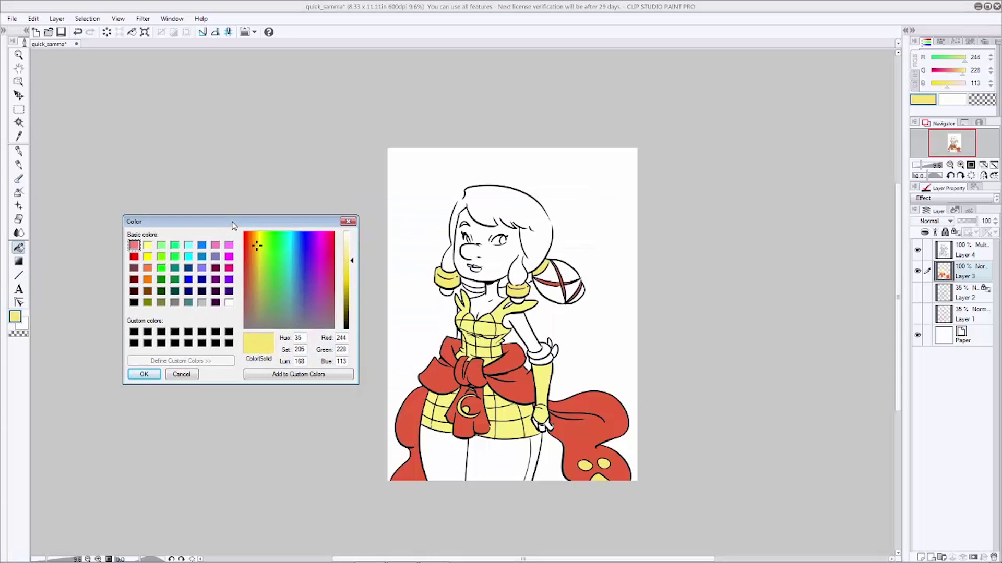
{"action": "left_click", "coordinate": [144, 375]}
{"action": "mouse_move", "coordinate": [352, 260]}
{"action": "left_mouse_down"}
{"action": "mouse_move", "coordinate": [352, 293]}
{"action": "mouse_move", "coordinate": [353, 271]}
{"action": "left_mouse_up"}
{"action": "left_click", "coordinate": [255, 274]}
{"action": "left_click", "coordinate": [252, 272]}
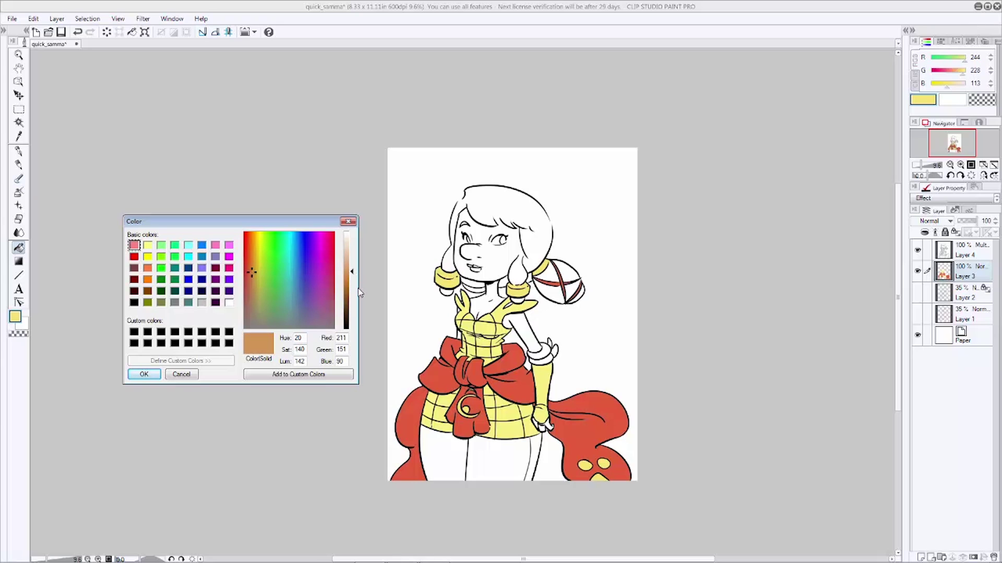
{"action": "left_click", "coordinate": [152, 375]}
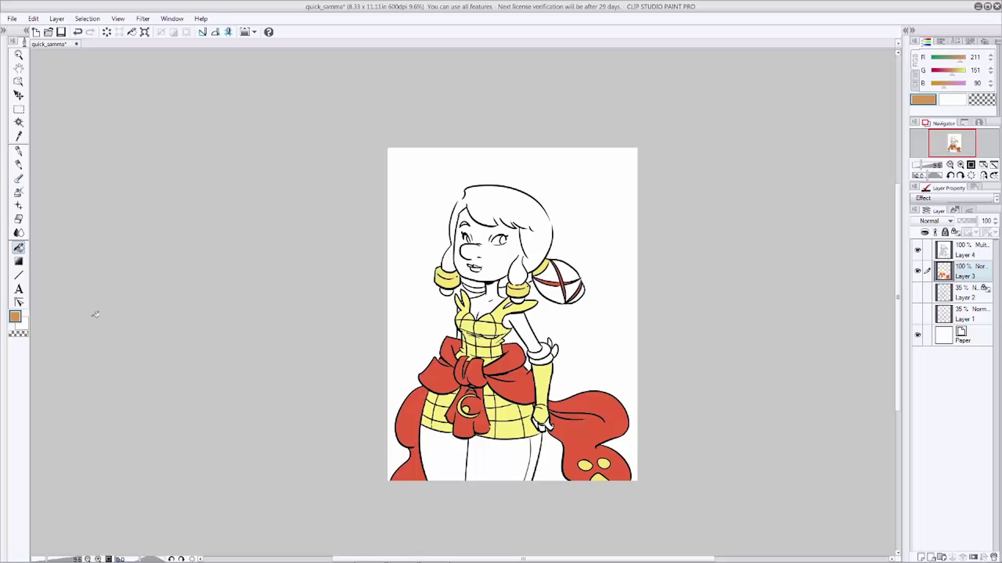
Fill the face, neck, both arms and the fingers with the tan brown skin tone.
{"action": "left_click", "coordinate": [19, 151]}
{"action": "key", "text": "g"}
{"action": "left_click", "coordinate": [485, 255]}
{"action": "left_click", "coordinate": [521, 267]}
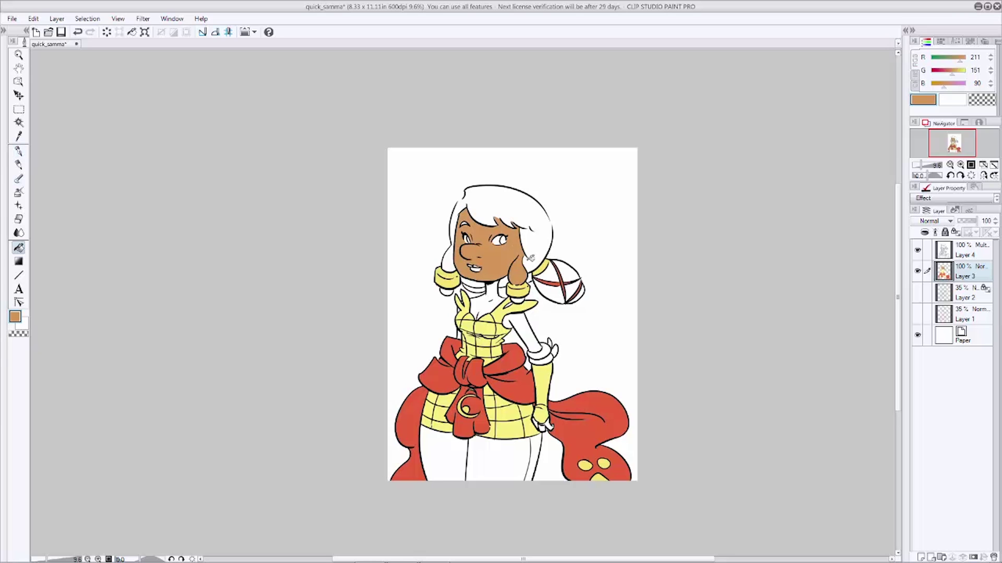
{"action": "left_click", "coordinate": [490, 298]}
{"action": "left_click", "coordinate": [527, 334]}
{"action": "left_click", "coordinate": [541, 427]}
{"action": "left_click", "coordinate": [549, 427]}
{"action": "left_click", "coordinate": [459, 334]}
Set the main colour to cream, RGB 247, 236, 225, and fill both legs with it.
{"action": "double_click", "coordinate": [15, 316]}
{"action": "left_click", "coordinate": [609, 221]}
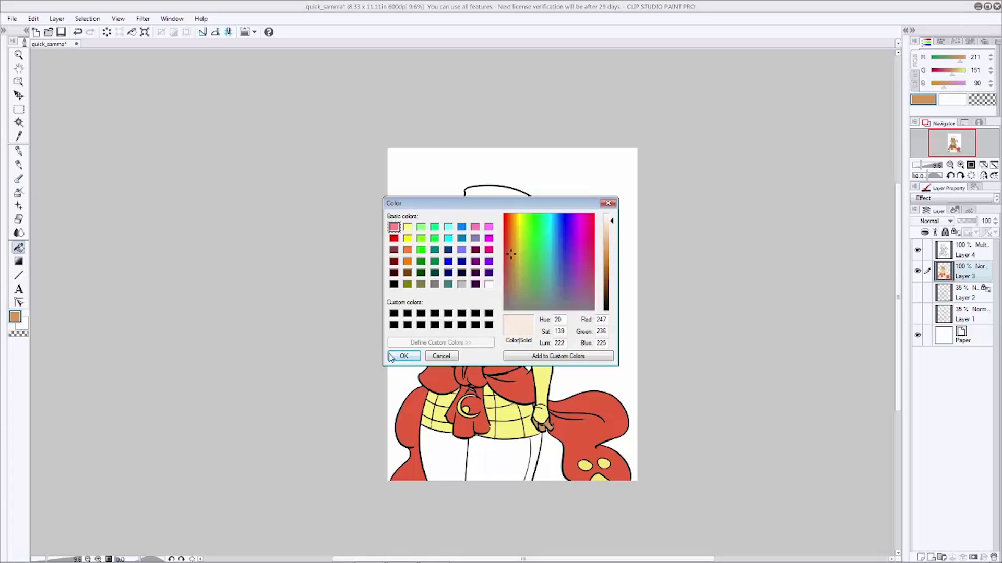
{"action": "left_click", "coordinate": [397, 356]}
{"action": "left_click", "coordinate": [446, 455]}
{"action": "left_click", "coordinate": [495, 457]}
Set the main colour to dark grey, RGB 79, 79, 79, and colour the hair and bun with it.
{"action": "double_click", "coordinate": [15, 316]}
{"action": "left_click", "coordinate": [515, 250]}
{"action": "left_click", "coordinate": [15, 317]}
{"action": "left_click_drag", "start_coordinate": [607, 261], "coordinate": [608, 279]}
{"action": "left_click", "coordinate": [404, 356]}
{"action": "key", "text": "p"}
{"action": "mouse_move", "coordinate": [463, 197]}
{"action": "left_mouse_down"}
{"action": "mouse_move", "coordinate": [473, 285]}
{"action": "mouse_move", "coordinate": [518, 300]}
{"action": "mouse_move", "coordinate": [585, 289]}
{"action": "mouse_move", "coordinate": [612, 267]}
{"action": "mouse_move", "coordinate": [612, 277]}
{"action": "left_mouse_up"}
{"action": "key", "text": "g"}
Choose a green main colour and fill the irises of the eyes with it.
{"action": "left_click", "coordinate": [16, 316]}
{"action": "left_click", "coordinate": [522, 235]}
{"action": "left_click", "coordinate": [404, 356]}
{"action": "left_click", "coordinate": [502, 240]}
Darken the sampled skin tone to brown, RGB 137, 87, 37, fill the lips with it and save the file.
{"action": "left_click", "coordinate": [504, 266], "text": "alt"}
{"action": "left_click", "coordinate": [15, 317]}
{"action": "left_click", "coordinate": [404, 356]}
{"action": "left_click", "coordinate": [474, 269]}
{"action": "key", "text": "ctrl+s"}
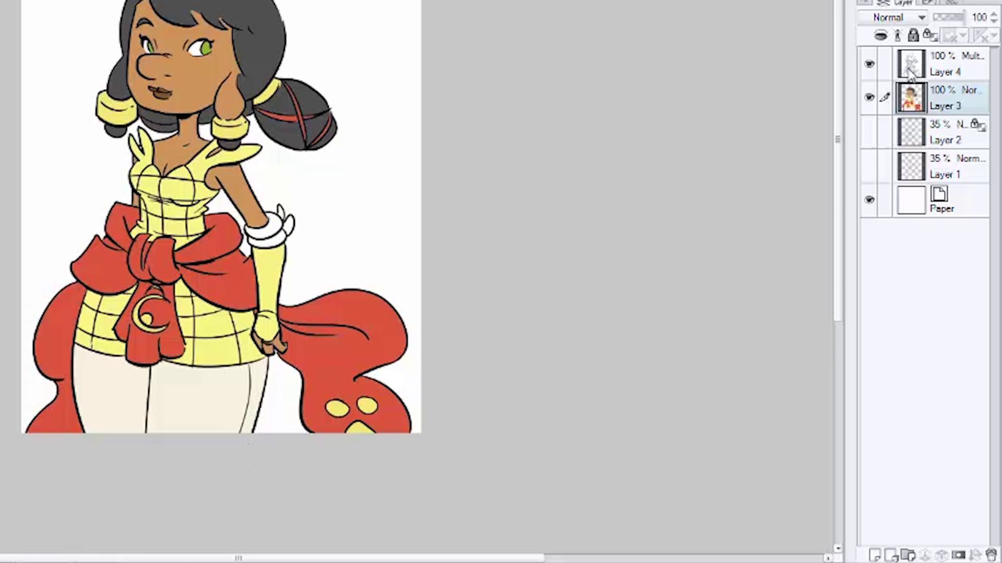
Add a new raster layer above the flat colour layer and set the main colour to pale purple, RGB 208, 199, 211.
{"action": "left_click", "coordinate": [941, 253]}
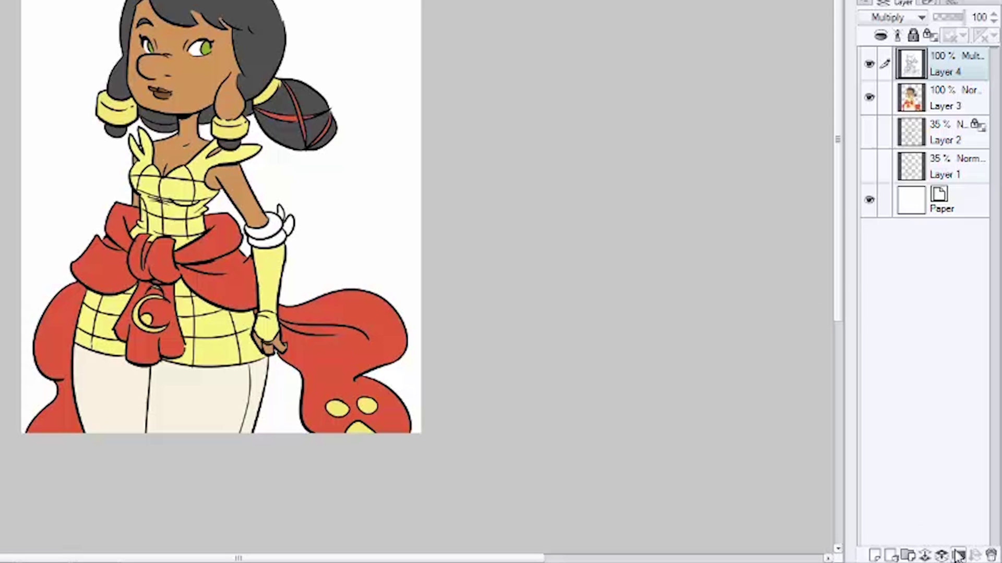
{"action": "left_click", "coordinate": [899, 103]}
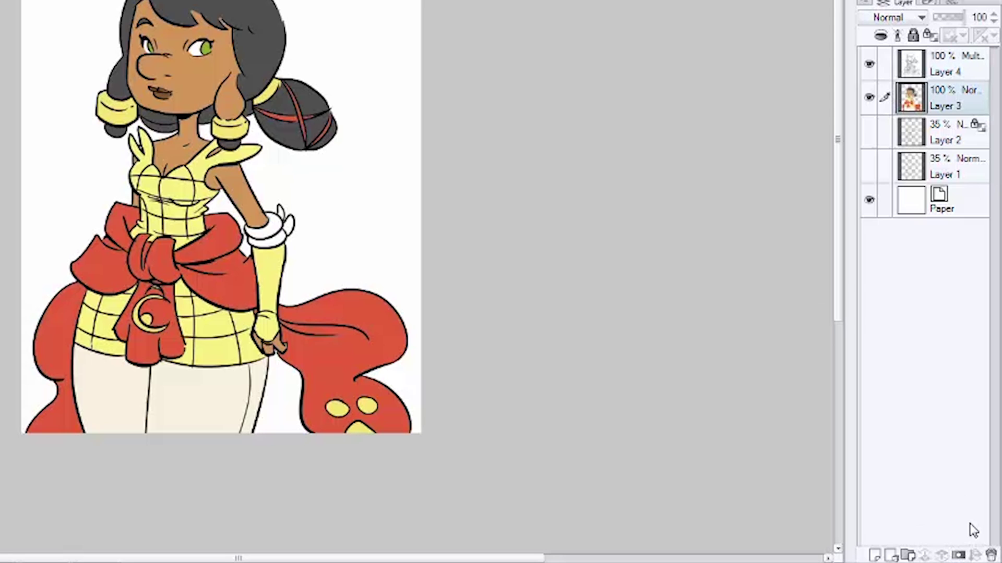
{"action": "left_click", "coordinate": [873, 554]}
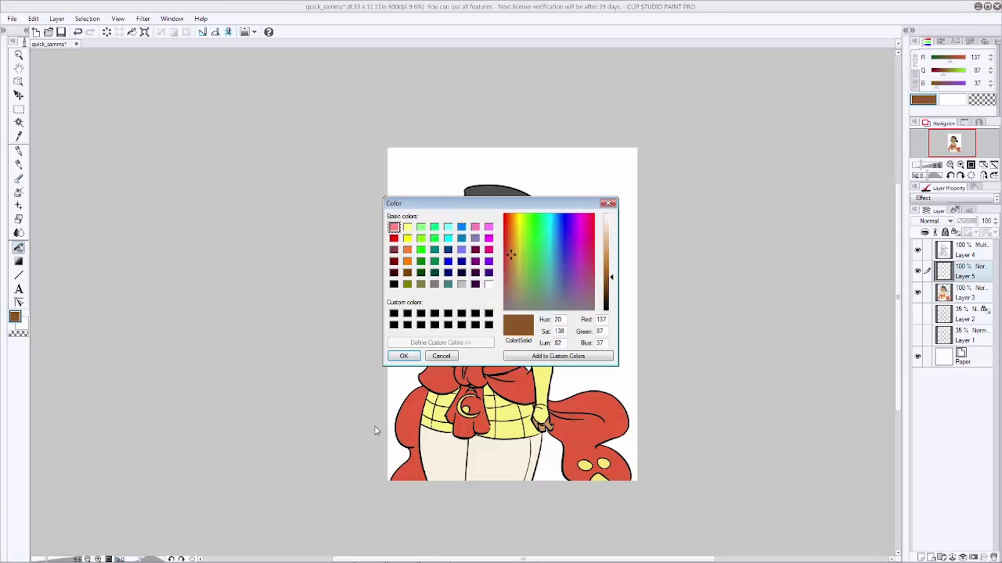
{"action": "left_click_drag", "start_coordinate": [508, 255], "coordinate": [612, 233]}
{"action": "left_click_drag", "start_coordinate": [578, 302], "coordinate": [573, 299]}
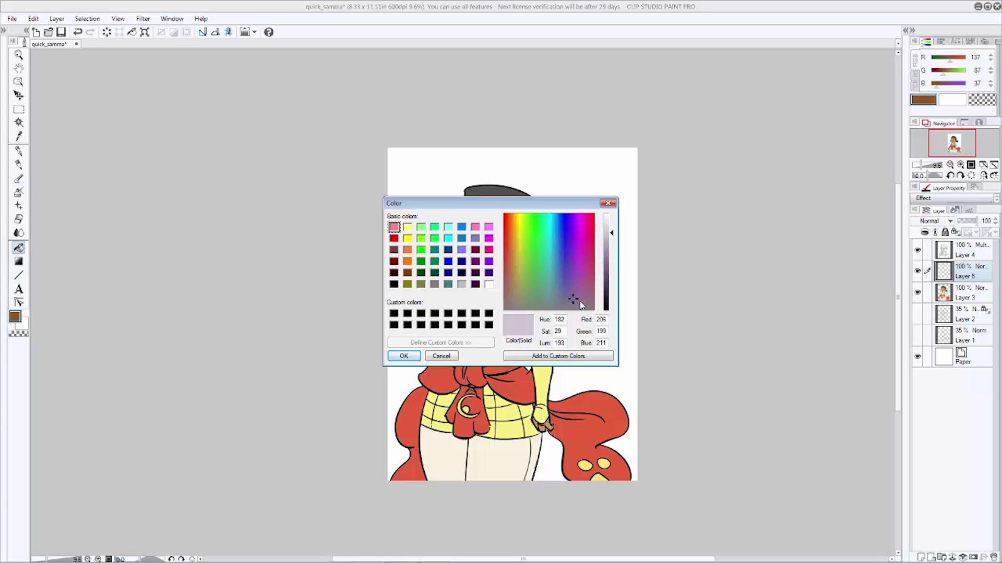
{"action": "left_click", "coordinate": [402, 357]}
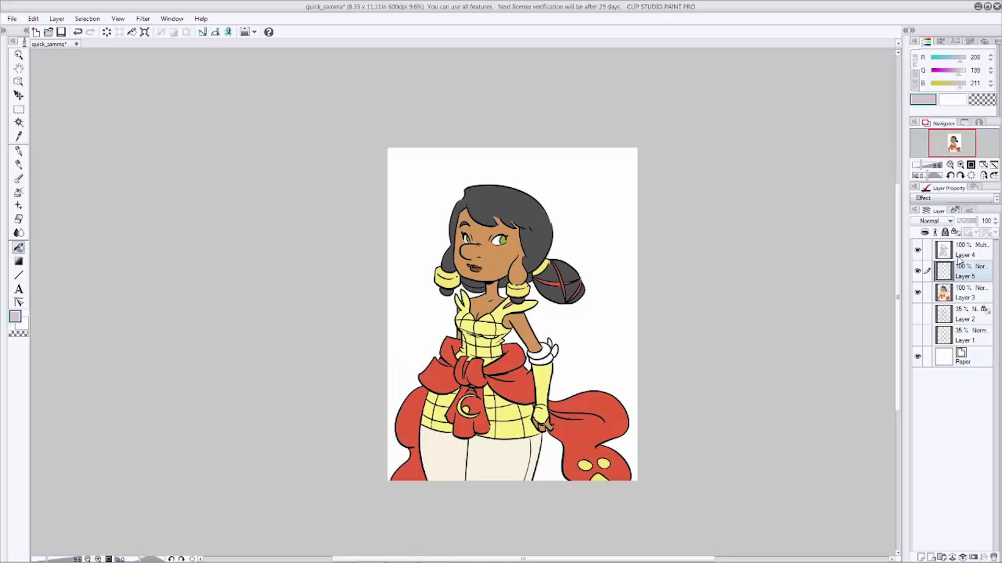
Set the new layer's blending mode to Multiply and fill the whole layer with the pale purple.
{"action": "left_click", "coordinate": [948, 221]}
{"action": "left_click", "coordinate": [926, 252]}
{"action": "key", "text": "alt+BackSpace"}
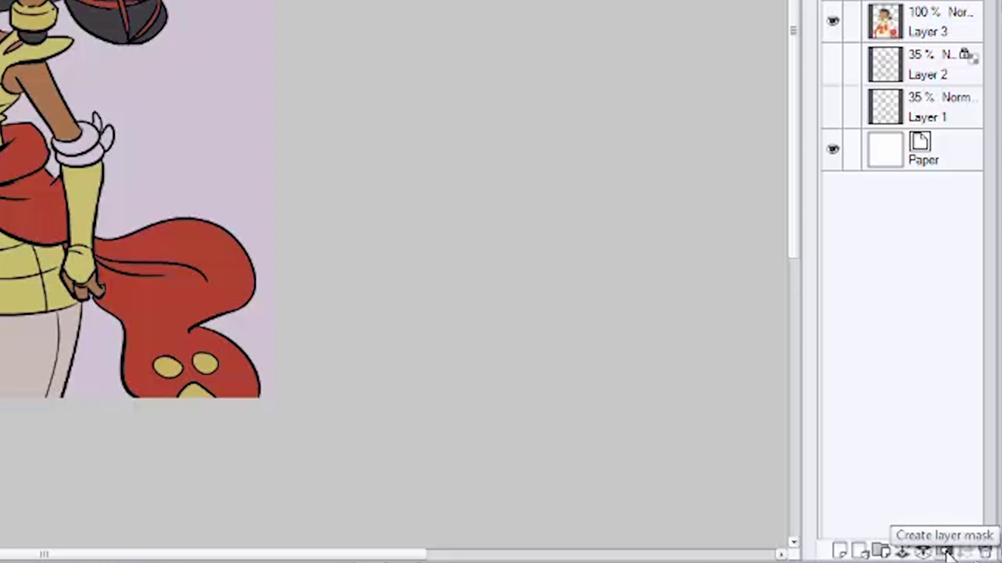
Add a layer mask to the purple Multiply layer and fill the mask with transparent colour to hide the whole layer.
{"action": "left_click", "coordinate": [947, 554]}
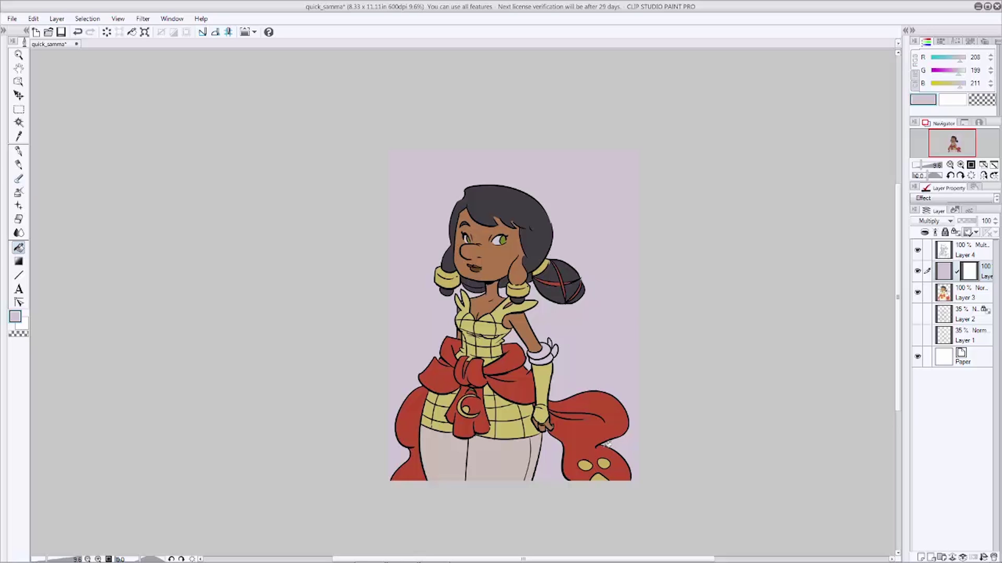
{"action": "left_click", "coordinate": [27, 335]}
{"action": "key", "text": "alt+Delete"}
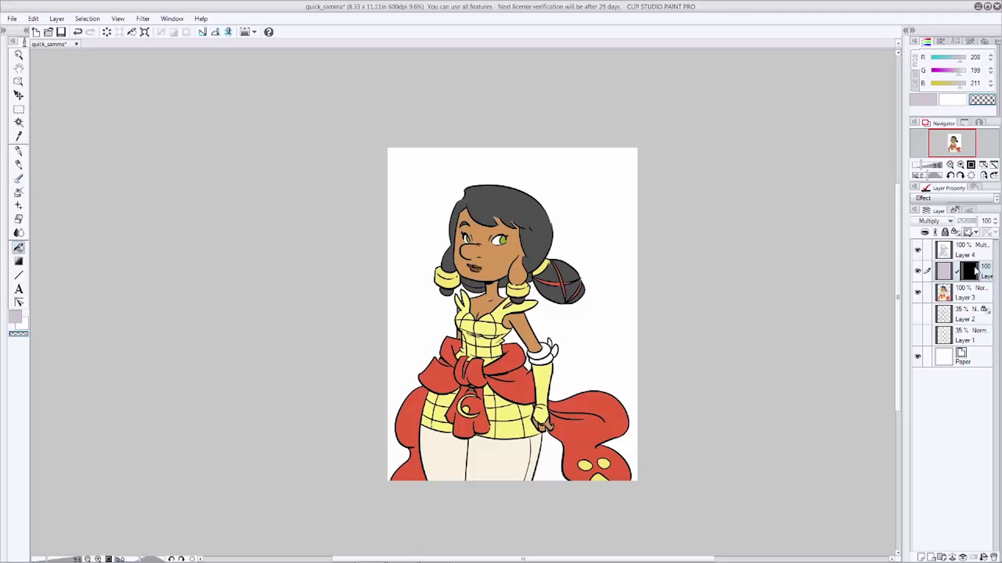
Try a pen stroke across the lower face on the layer mask, and undo it.
{"action": "left_click", "coordinate": [19, 322]}
{"action": "left_click", "coordinate": [18, 150]}
{"action": "mouse_move", "coordinate": [417, 285]}
{"action": "left_mouse_down"}
{"action": "mouse_move", "coordinate": [533, 244]}
{"action": "mouse_move", "coordinate": [469, 249]}
{"action": "mouse_move", "coordinate": [515, 282]}
{"action": "left_mouse_up"}
{"action": "key", "text": "ctrl+z"}
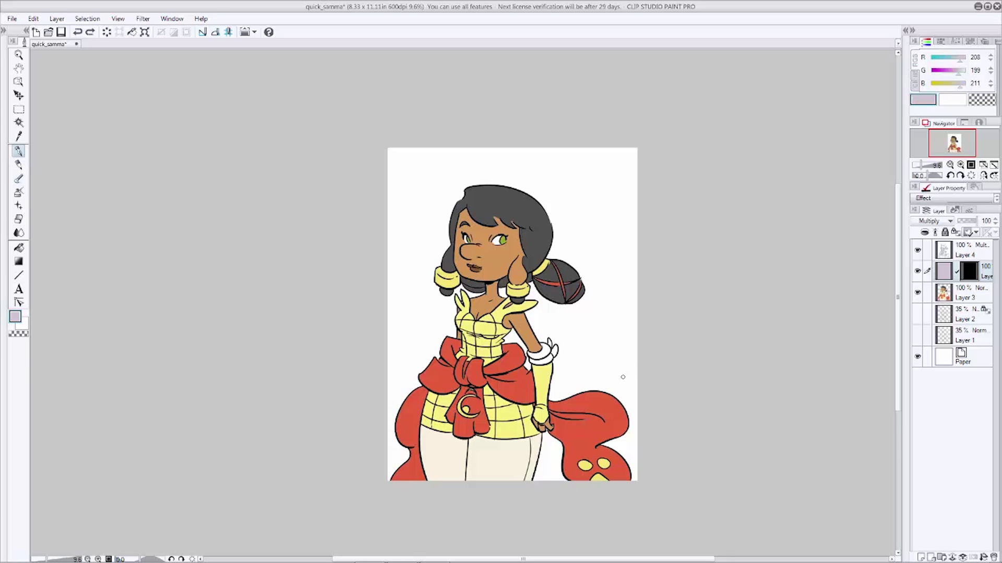
On the flat colour layer, sample the hair's dark grey, close the line gap and fill the lock beside the face.
{"action": "left_click", "coordinate": [943, 297]}
{"action": "left_click", "coordinate": [19, 152]}
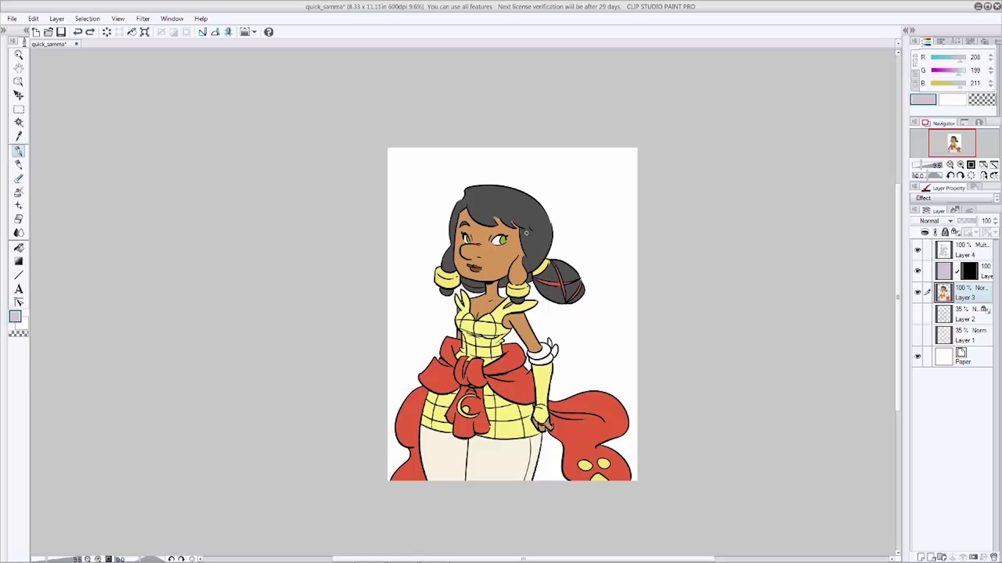
{"action": "left_click", "coordinate": [535, 241]}
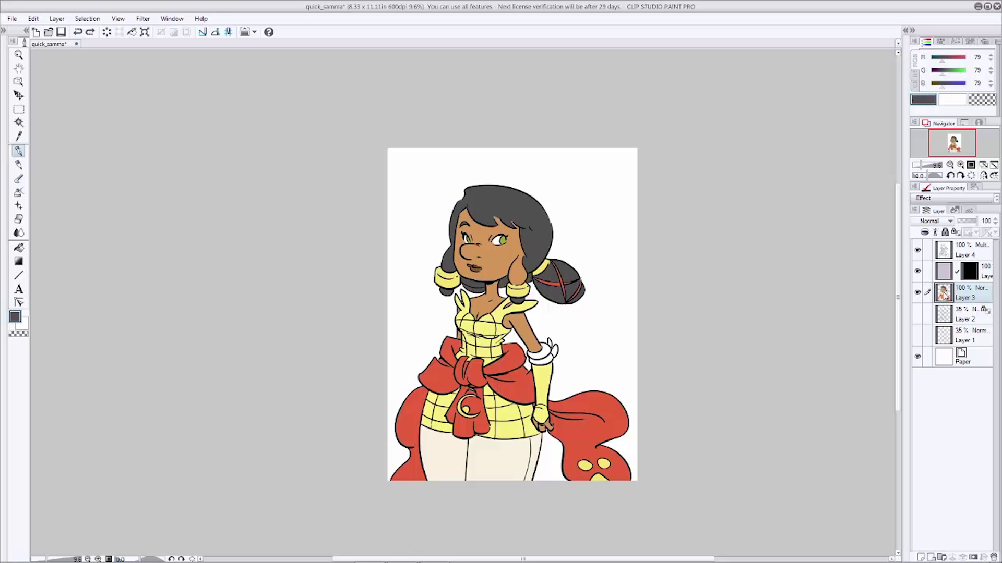
{"action": "left_click_drag", "start_coordinate": [522, 254], "coordinate": [517, 259]}
{"action": "key", "text": "g"}
{"action": "left_click", "coordinate": [530, 268]}
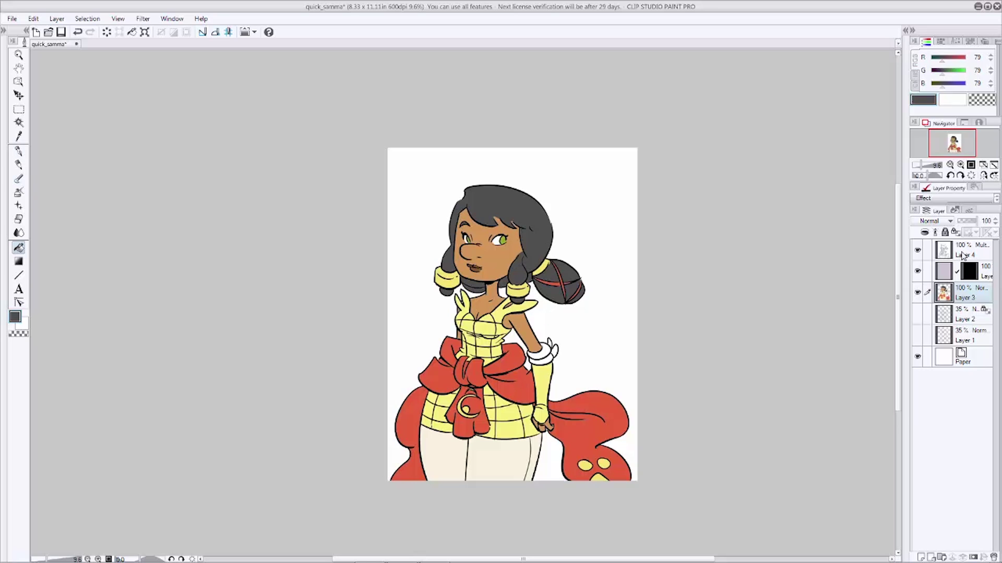
Select the shadow layer's mask and paint a shadow under the nose with the pen.
{"action": "left_click", "coordinate": [967, 275]}
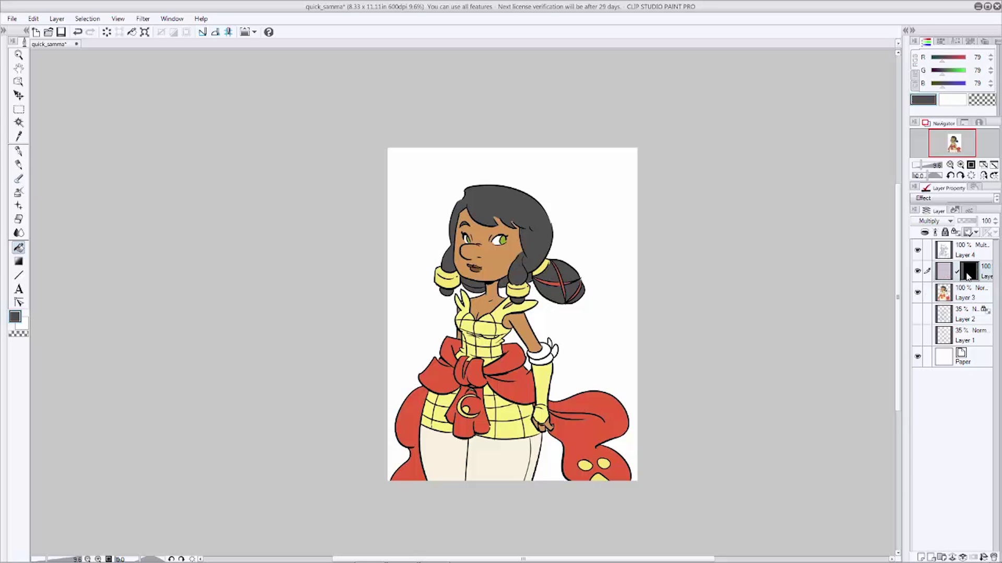
{"action": "left_click", "coordinate": [19, 152]}
{"action": "left_click_drag", "start_coordinate": [462, 256], "coordinate": [481, 255]}
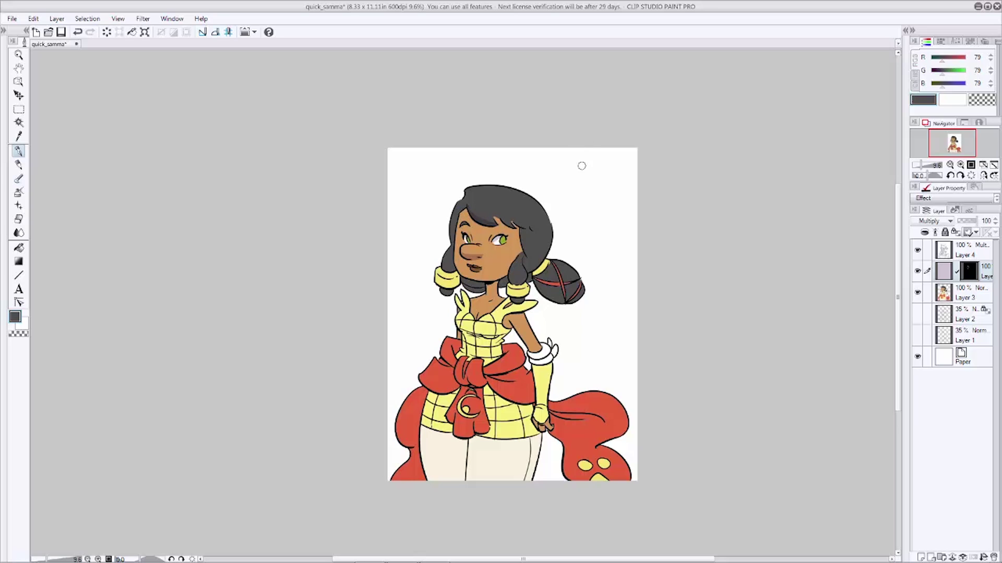
Sketch a small light bulb with rays in the blank area above the hair bun to mark the light source.
{"action": "left_click_drag", "start_coordinate": [578, 179], "coordinate": [587, 179]}
{"action": "left_click_drag", "start_coordinate": [580, 173], "coordinate": [566, 167]}
{"action": "left_click_drag", "start_coordinate": [561, 177], "coordinate": [567, 178]}
{"action": "left_click_drag", "start_coordinate": [569, 184], "coordinate": [566, 187]}
{"action": "left_click_drag", "start_coordinate": [573, 188], "coordinate": [571, 190]}
{"action": "mouse_move", "coordinate": [580, 184]}
{"action": "left_mouse_down"}
{"action": "mouse_move", "coordinate": [597, 156]}
{"action": "mouse_move", "coordinate": [601, 167]}
{"action": "left_mouse_up"}
{"action": "left_click_drag", "start_coordinate": [596, 176], "coordinate": [601, 177]}
{"action": "left_click_drag", "start_coordinate": [598, 182], "coordinate": [602, 184]}
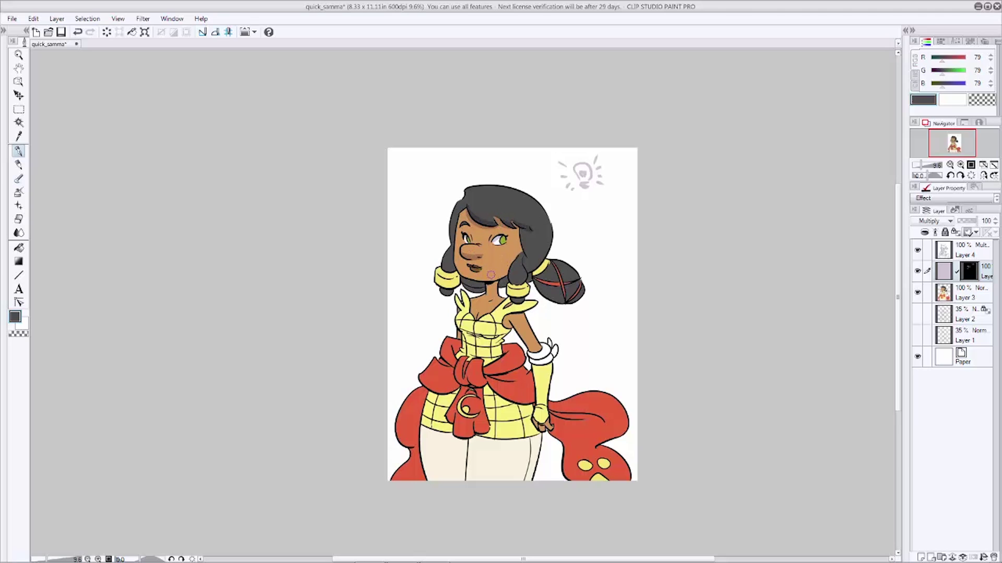
Paint shadows around the side hair lock and bun on the mask, undoing the unwanted strokes.
{"action": "mouse_move", "coordinate": [526, 260]}
{"action": "left_mouse_down"}
{"action": "mouse_move", "coordinate": [546, 248]}
{"action": "mouse_move", "coordinate": [541, 258]}
{"action": "mouse_move", "coordinate": [565, 293]}
{"action": "mouse_move", "coordinate": [556, 283]}
{"action": "mouse_move", "coordinate": [542, 288]}
{"action": "mouse_move", "coordinate": [560, 298]}
{"action": "left_mouse_up"}
{"action": "key", "text": "ctrl+z"}
{"action": "key", "text": "ctrl+z"}
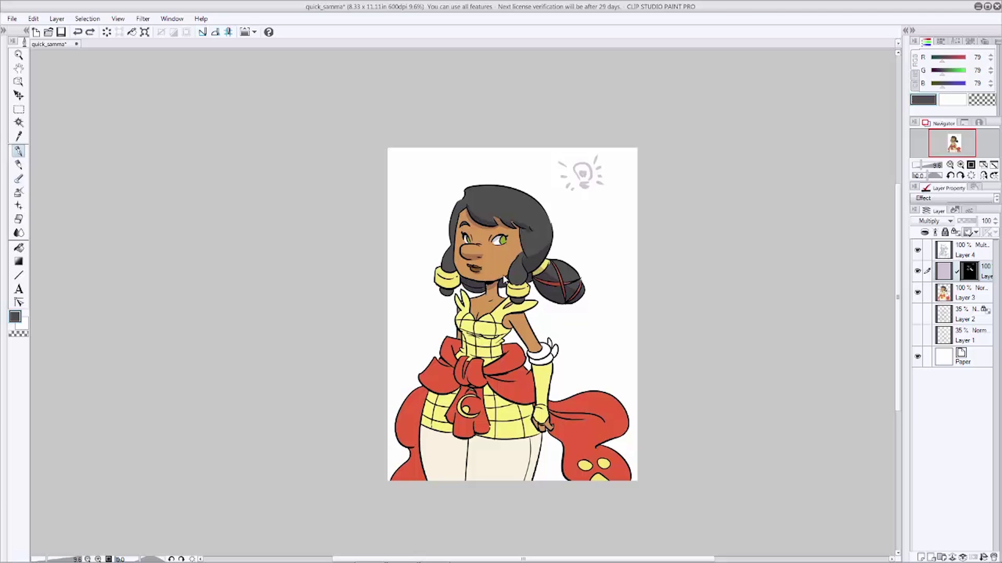
{"action": "key", "text": "ctrl+z"}
Paint shadows under the bust on the plaid bodice, undoing the first attempt.
{"action": "mouse_move", "coordinate": [475, 314]}
{"action": "left_mouse_down"}
{"action": "mouse_move", "coordinate": [519, 278]}
{"action": "mouse_move", "coordinate": [456, 326]}
{"action": "mouse_move", "coordinate": [486, 334]}
{"action": "left_mouse_up"}
{"action": "key", "text": "ctrl+z"}
{"action": "key", "text": "c"}
{"action": "key", "text": "c"}
{"action": "left_click_drag", "start_coordinate": [460, 330], "coordinate": [497, 337]}
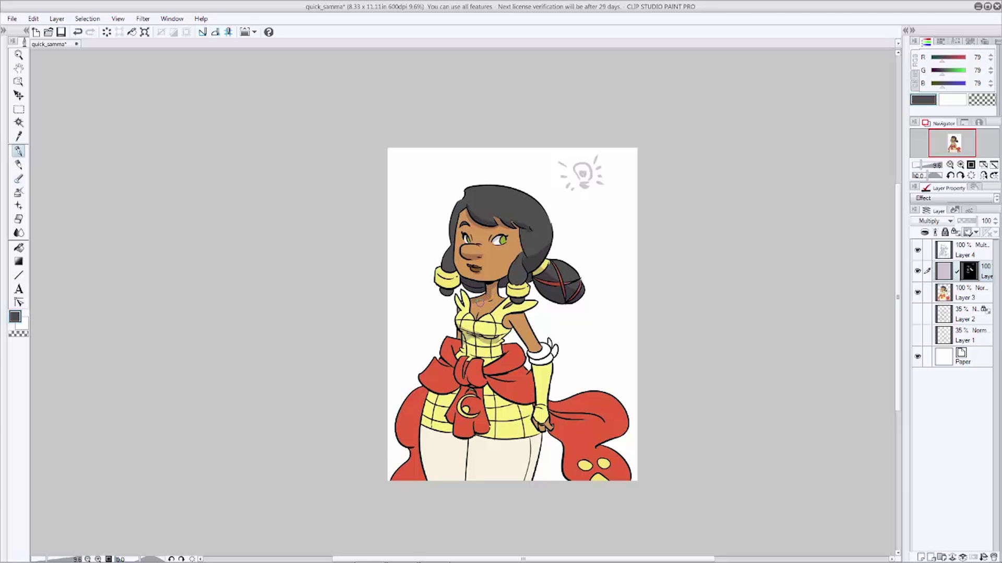
Shade the near upper arm beside the bodice, the folds of the waist bow and the skirt just beneath it.
{"action": "mouse_move", "coordinate": [505, 318]}
{"action": "left_mouse_down"}
{"action": "mouse_move", "coordinate": [518, 321]}
{"action": "mouse_move", "coordinate": [502, 343]}
{"action": "mouse_move", "coordinate": [516, 341]}
{"action": "left_mouse_up"}
{"action": "key", "text": "c"}
{"action": "key", "text": "c"}
{"action": "mouse_move", "coordinate": [460, 371]}
{"action": "left_mouse_down"}
{"action": "mouse_move", "coordinate": [482, 383]}
{"action": "mouse_move", "coordinate": [526, 368]}
{"action": "mouse_move", "coordinate": [519, 402]}
{"action": "left_mouse_up"}
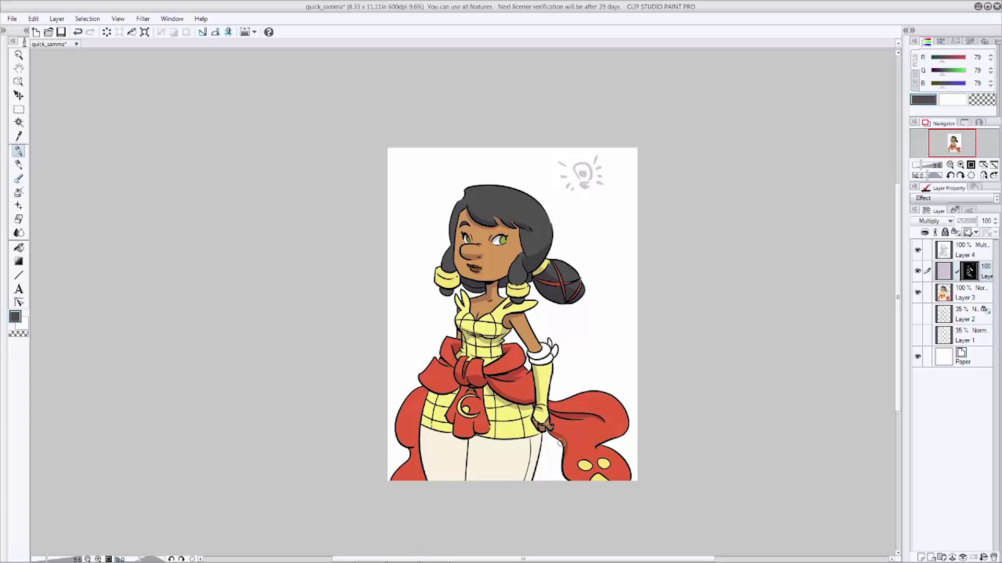
Shade the far sash tail, the skirt under the bow, the hanging sash piece and the outer edge of the far leg.
{"action": "mouse_move", "coordinate": [424, 392]}
{"action": "left_mouse_down"}
{"action": "mouse_move", "coordinate": [404, 475]}
{"action": "mouse_move", "coordinate": [420, 476]}
{"action": "mouse_move", "coordinate": [403, 481]}
{"action": "left_mouse_up"}
{"action": "left_click_drag", "start_coordinate": [480, 391], "coordinate": [427, 394]}
{"action": "left_click_drag", "start_coordinate": [473, 424], "coordinate": [484, 435]}
{"action": "left_click_drag", "start_coordinate": [455, 395], "coordinate": [447, 413]}
{"action": "left_click_drag", "start_coordinate": [448, 424], "coordinate": [459, 440]}
{"action": "mouse_move", "coordinate": [429, 479]}
{"action": "left_mouse_down"}
{"action": "mouse_move", "coordinate": [431, 394]}
{"action": "mouse_move", "coordinate": [431, 481]}
{"action": "left_mouse_up"}
Undo the last mask stroke and shade the far side of the jaw.
{"action": "key", "text": "c"}
{"action": "key", "text": "c"}
{"action": "key", "text": "c"}
{"action": "key", "text": "c"}
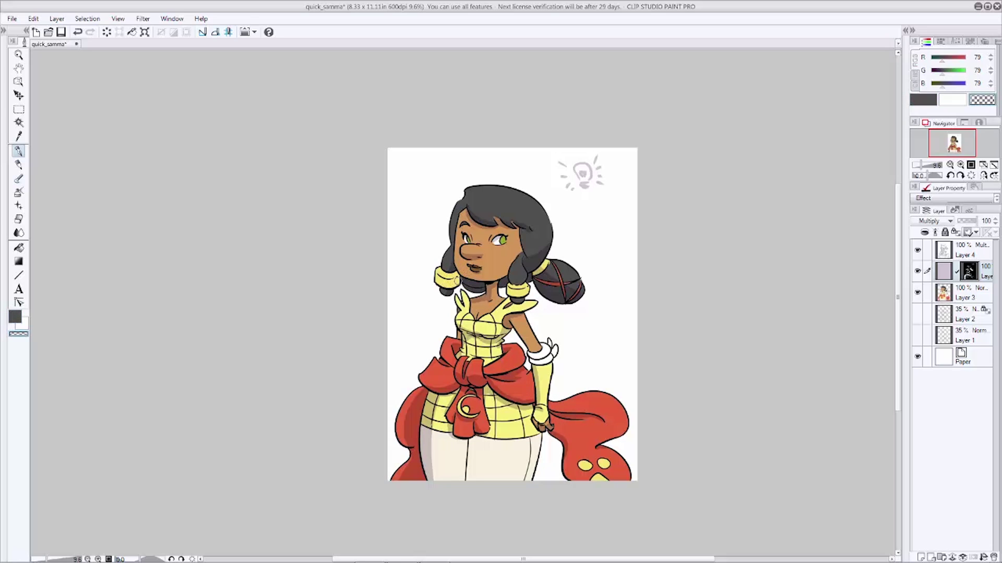
{"action": "key", "text": "ctrl+z"}
{"action": "left_click_drag", "start_coordinate": [462, 279], "coordinate": [457, 273]}
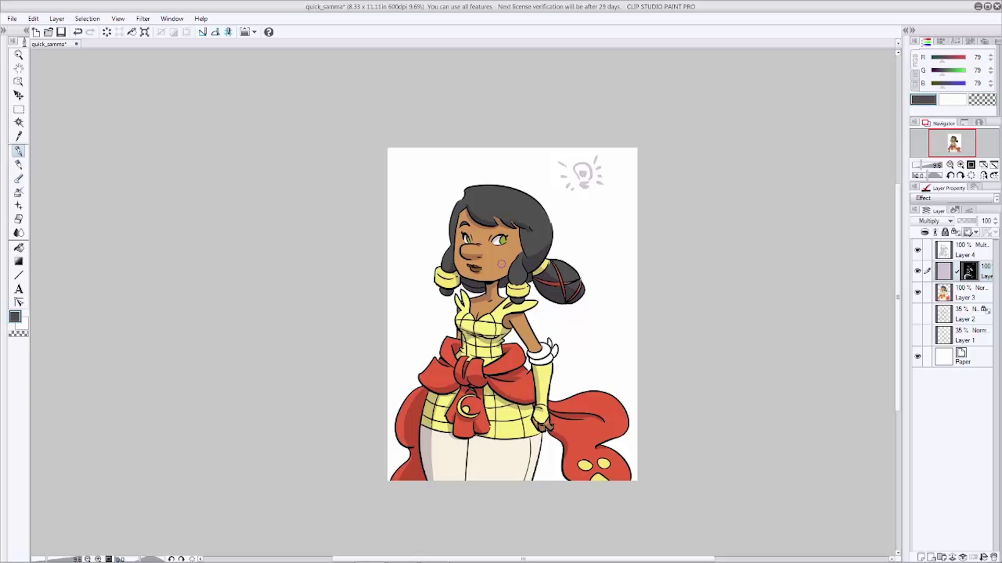
Paint a shadow strip down the inner edge of the near leg and switch the drawing colour to transparent.
{"action": "mouse_move", "coordinate": [479, 439]}
{"action": "left_mouse_down"}
{"action": "mouse_move", "coordinate": [465, 481]}
{"action": "mouse_move", "coordinate": [474, 510]}
{"action": "mouse_move", "coordinate": [480, 482]}
{"action": "left_mouse_up"}
{"action": "key", "text": "c"}
{"action": "key", "text": "c"}
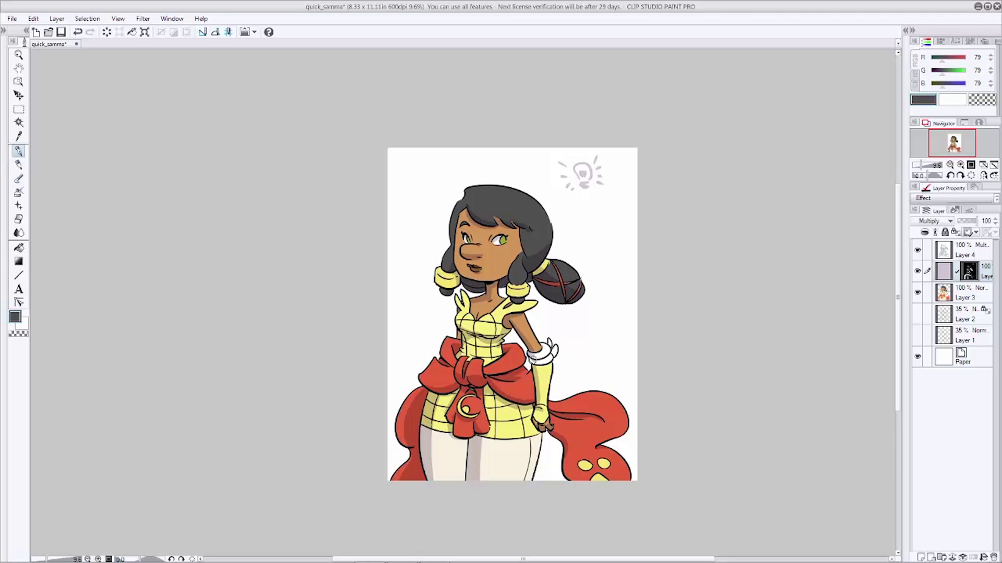
{"action": "key", "text": "c"}
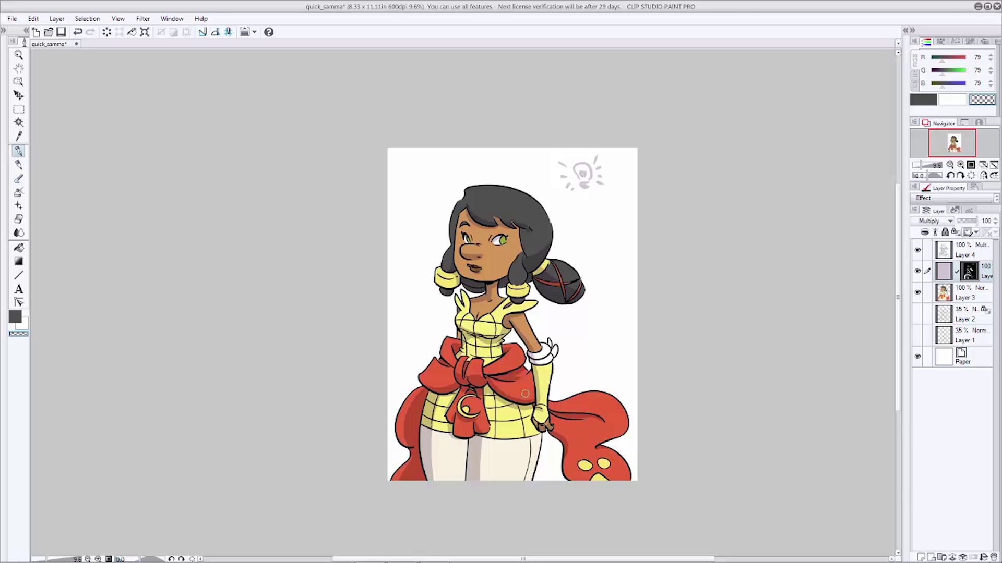